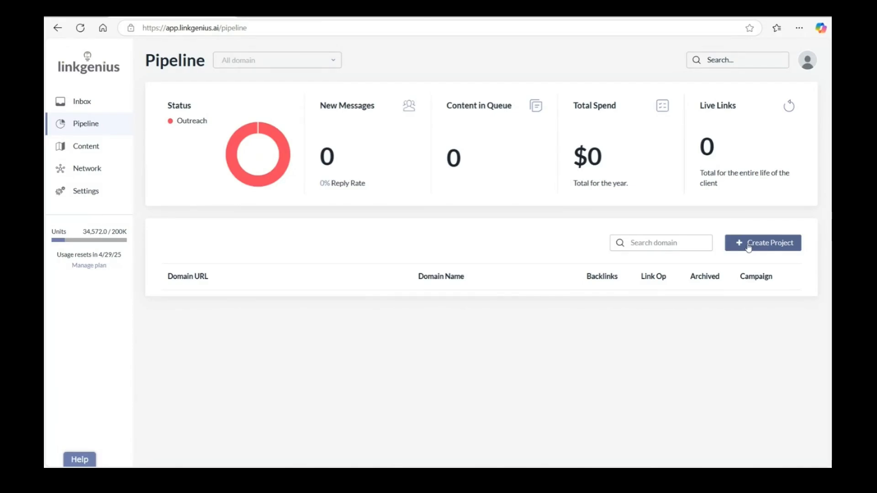
# Start a new project with the domain name Link Genius and the domain URL linkgenius.ai.
pyautogui.click(747, 248)
pyautogui.click(392, 212)
pyautogui.write('Link Genius')
pyautogui.click(374, 253)
pyautogui.write('linkgenius.a')
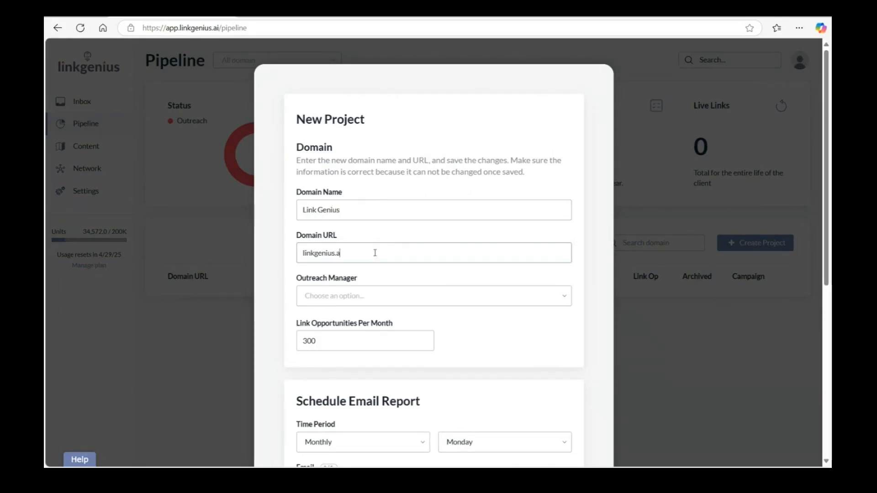
pyautogui.write('i')
# Assign the available demo user as the new project's outreach manager.
pyautogui.scroll(-2, 374, 252)
pyautogui.click(378, 190)
pyautogui.click(378, 223)
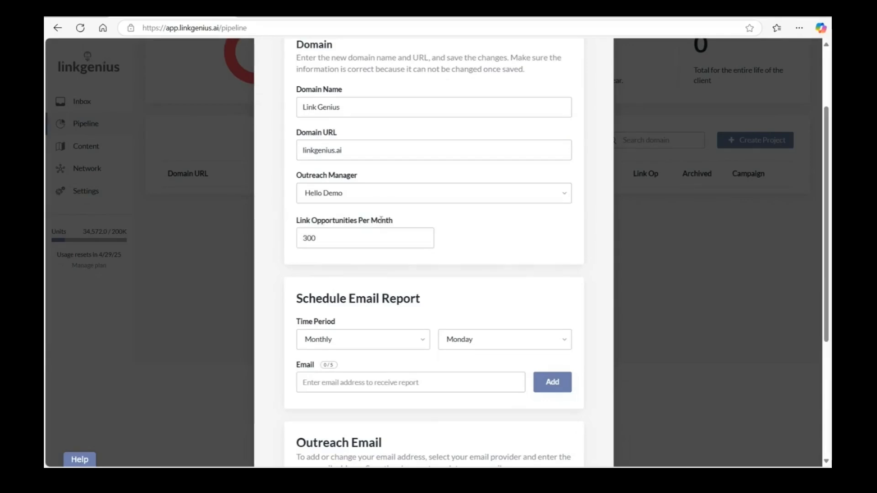
# Schedule the project's email report as Weekly and add the recipient's email address.
pyautogui.scroll(-3, 514, 248)
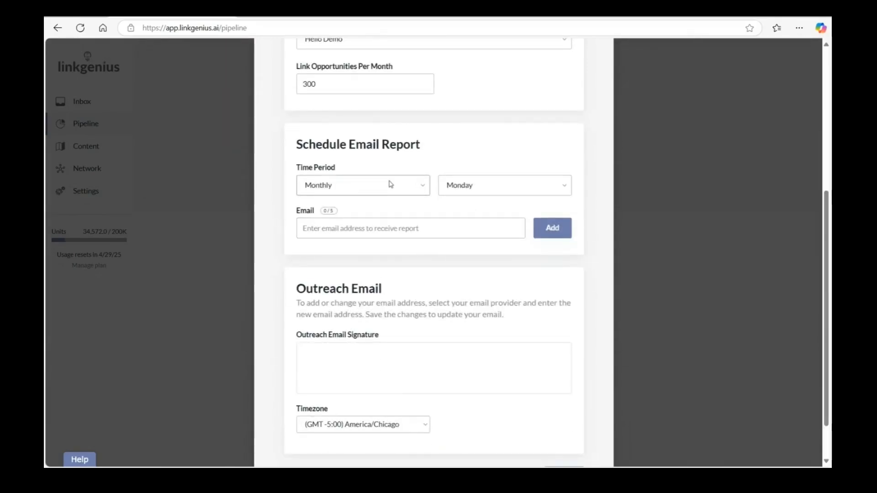
pyautogui.click(391, 184)
pyautogui.click(365, 215)
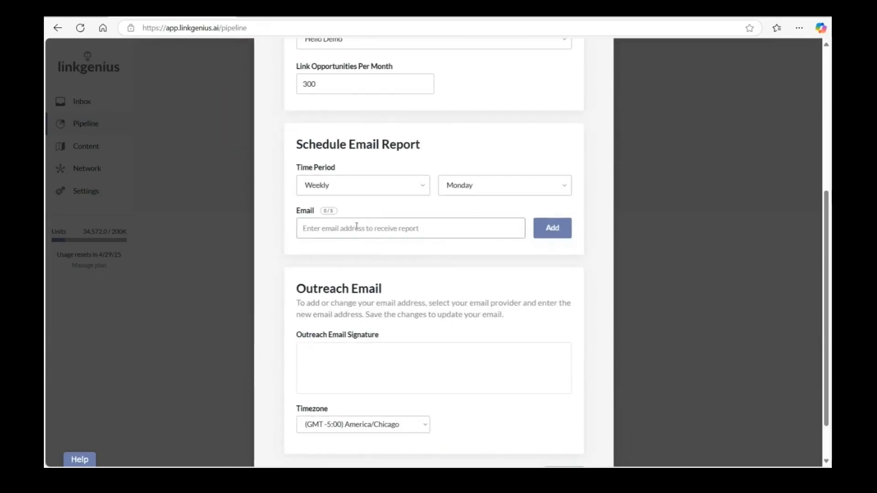
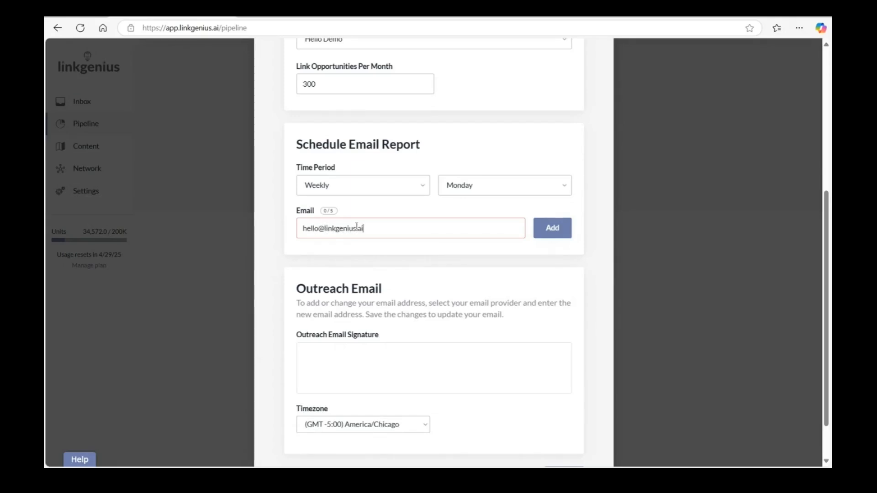
pyautogui.click(551, 233)
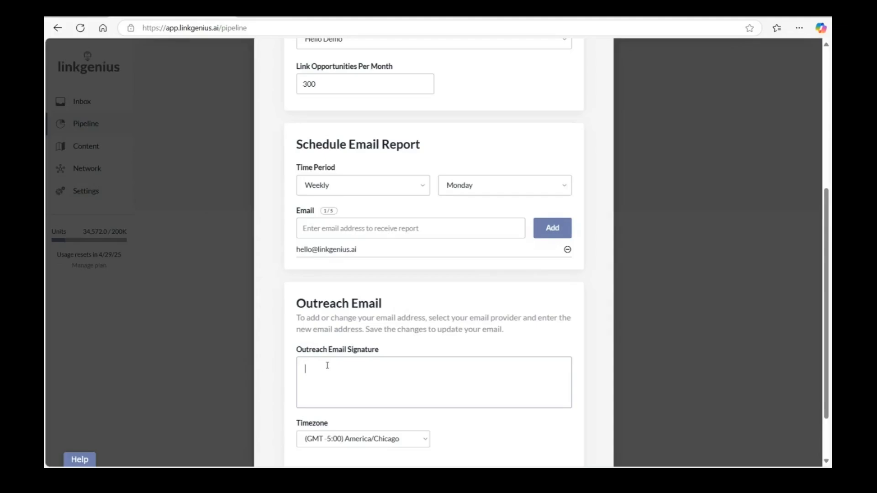
# Enter an outreach email signature reading Hello World with the contact's email on the second line, and save the project.
pyautogui.write('Hello World ')
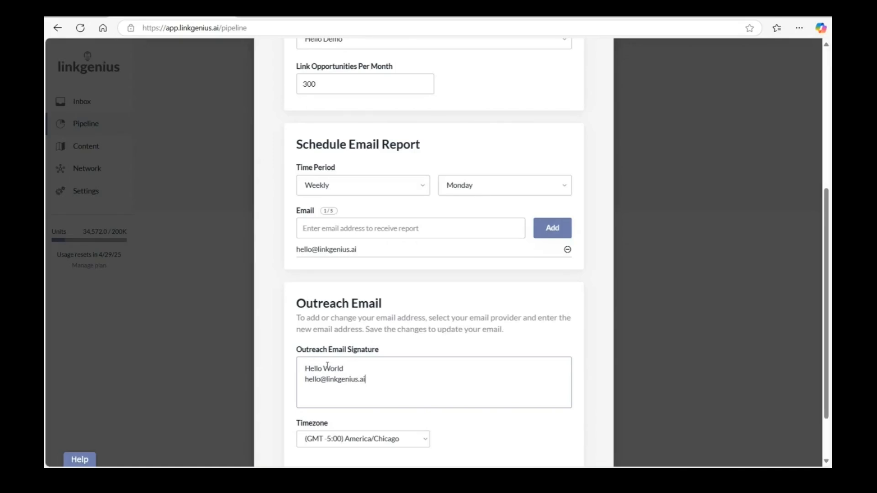
pyautogui.click(398, 330)
pyautogui.scroll(-2, 383, 320)
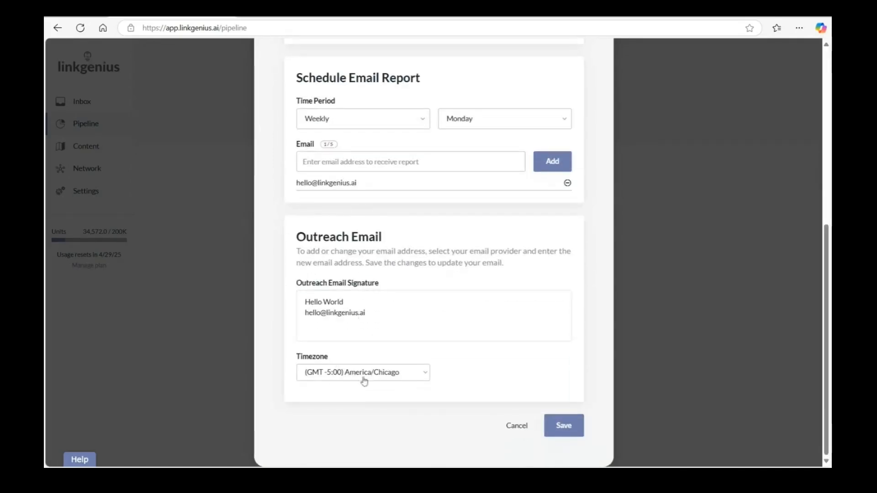
pyautogui.click(565, 426)
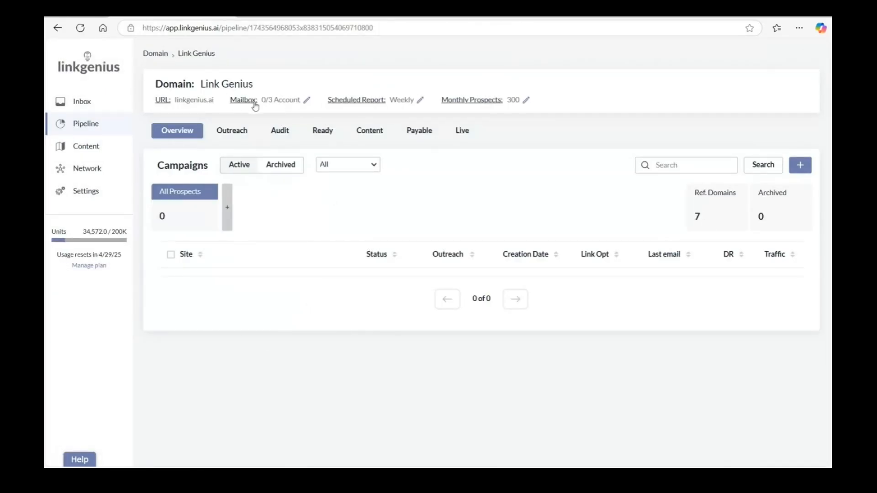
# Edit the project's mailbox so outreach ends at 2:45 PM with a send rate of 20 minutes, and save it.
pyautogui.click(307, 100)
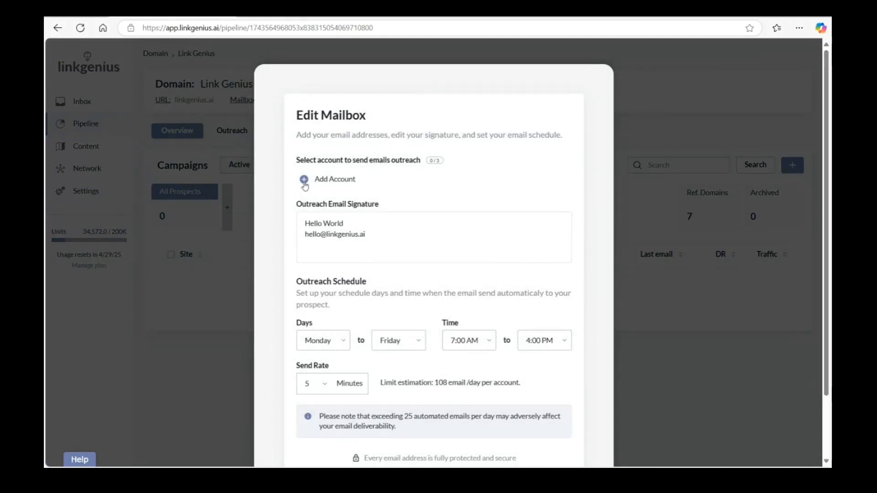
pyautogui.scroll(-2, 342, 197)
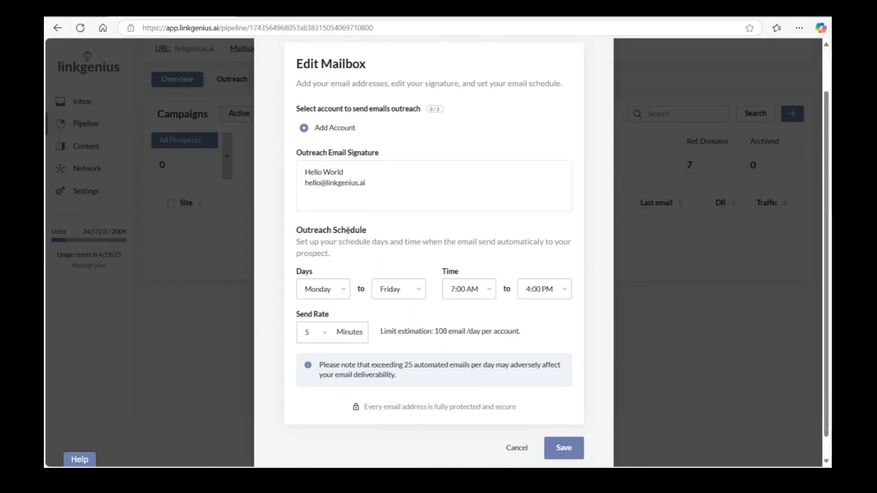
pyautogui.scroll(-1, 323, 288)
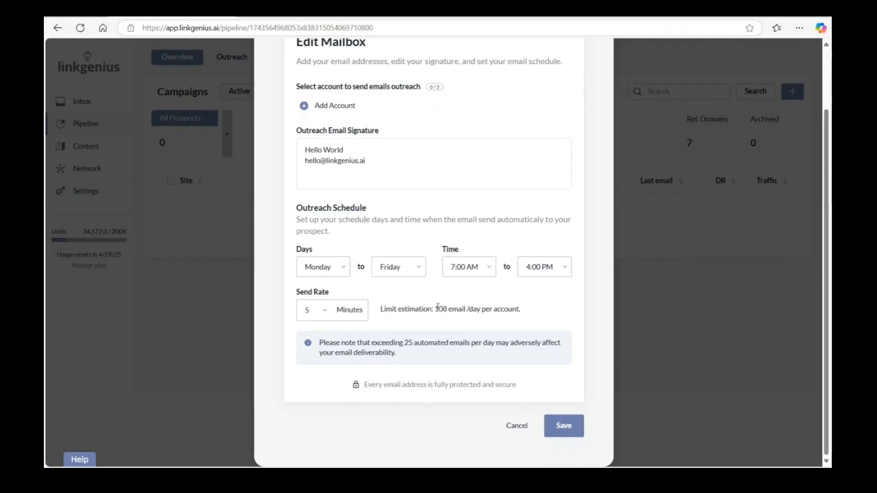
pyautogui.click(538, 271)
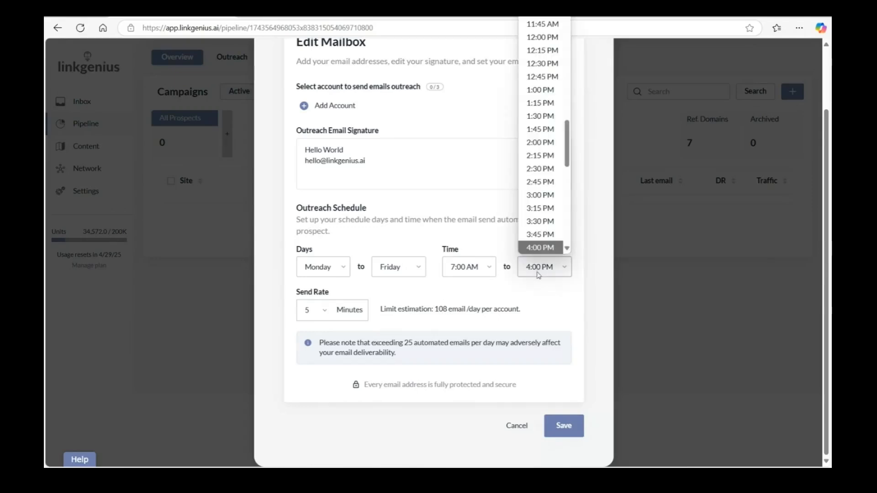
pyautogui.click(539, 181)
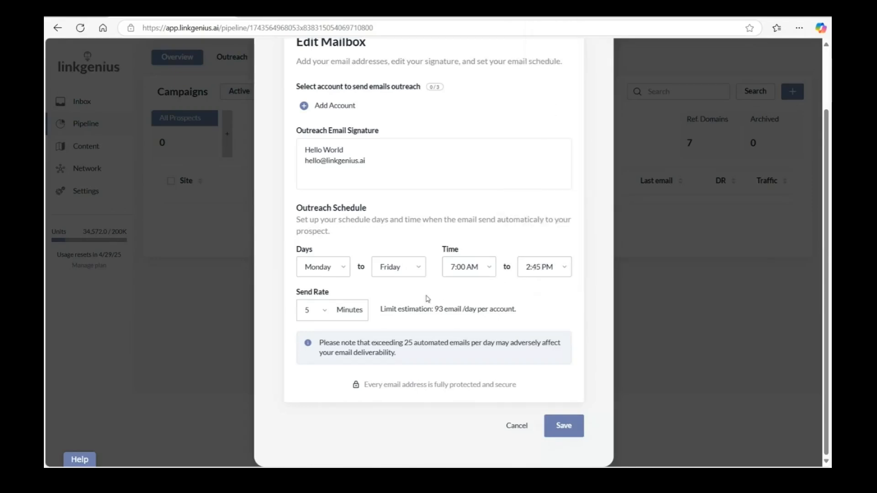
pyautogui.click(326, 310)
pyautogui.click(311, 252)
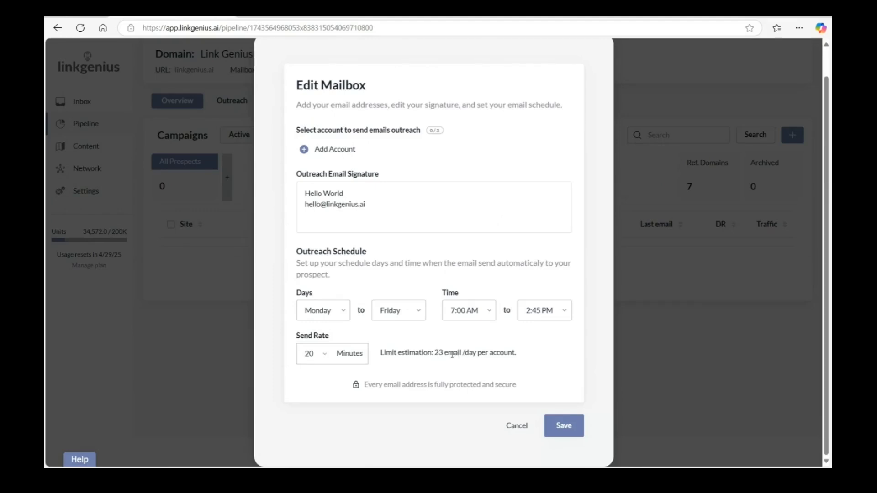
pyautogui.click(561, 429)
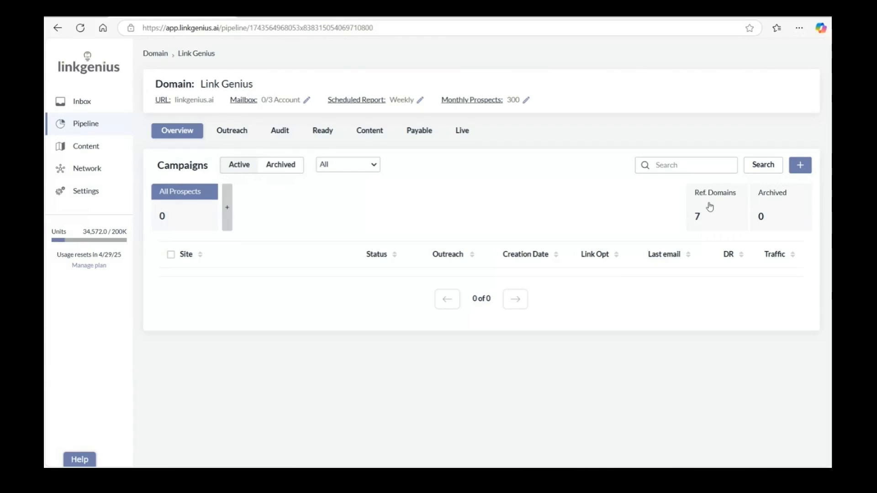
# Start a new Competitors campaign and add respona.com as a competitor URL.
pyautogui.click(228, 208)
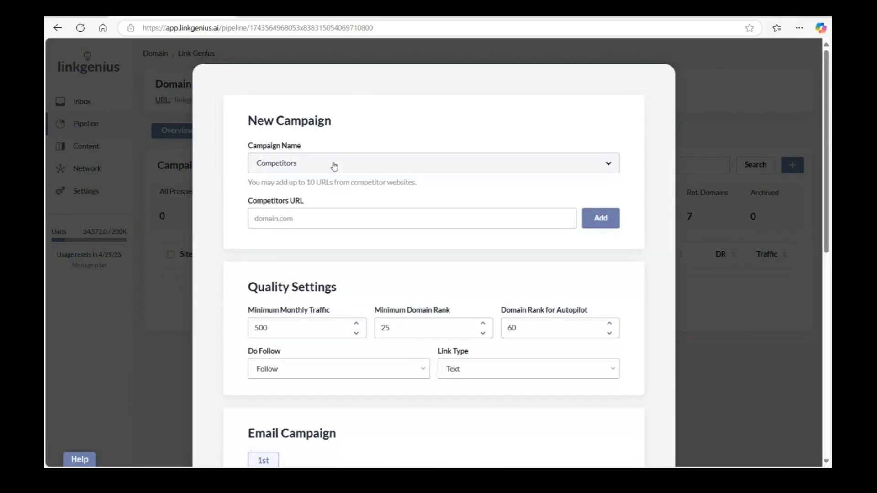
pyautogui.click(333, 166)
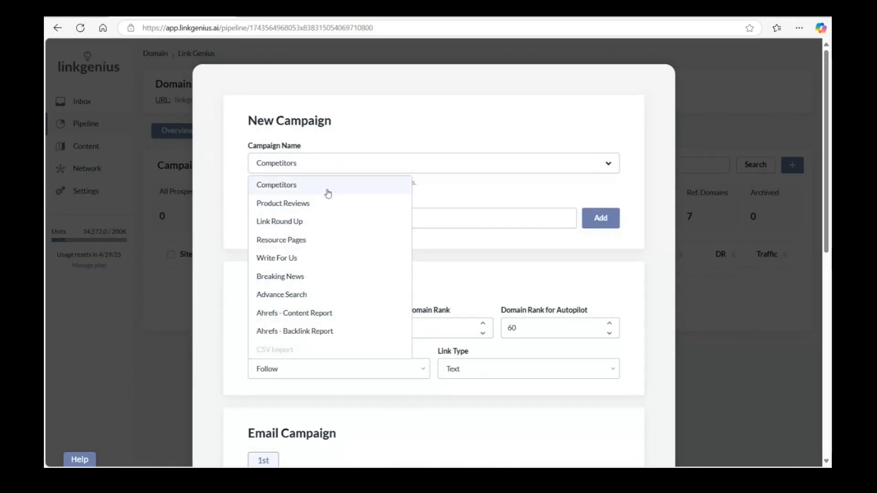
pyautogui.click(328, 194)
pyautogui.click(316, 218)
pyautogui.write('respon')
pyautogui.write('s')
pyautogui.press('BackSpace')
pyautogui.write('a.com')
pyautogui.click(607, 222)
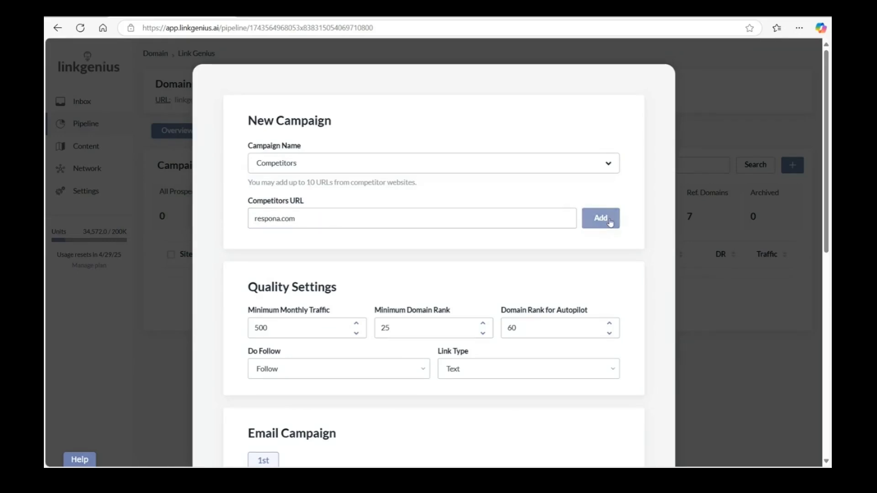
# Add buzzstream.com and pitchbox.com to the campaign's competitor URLs.
pyautogui.click(373, 215)
pyautogui.write('buzzstream.com')
pyautogui.click(601, 220)
pyautogui.click(428, 218)
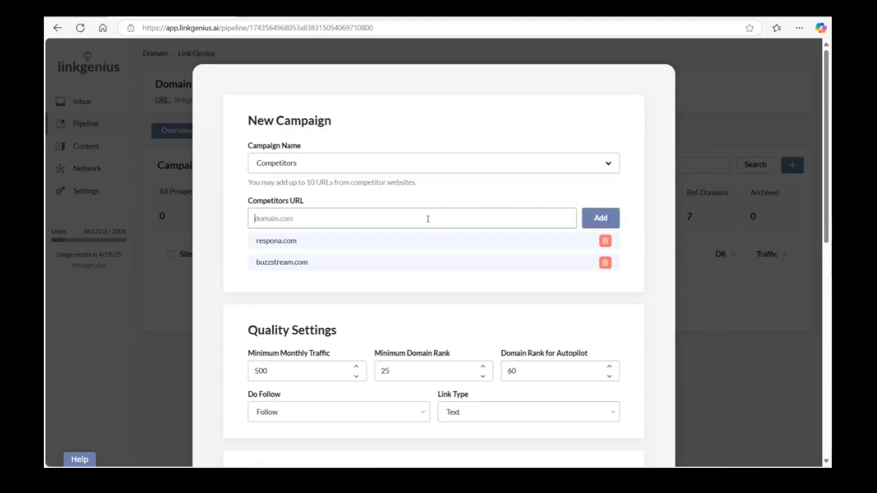
pyautogui.write('pitchbox.com')
pyautogui.click(599, 220)
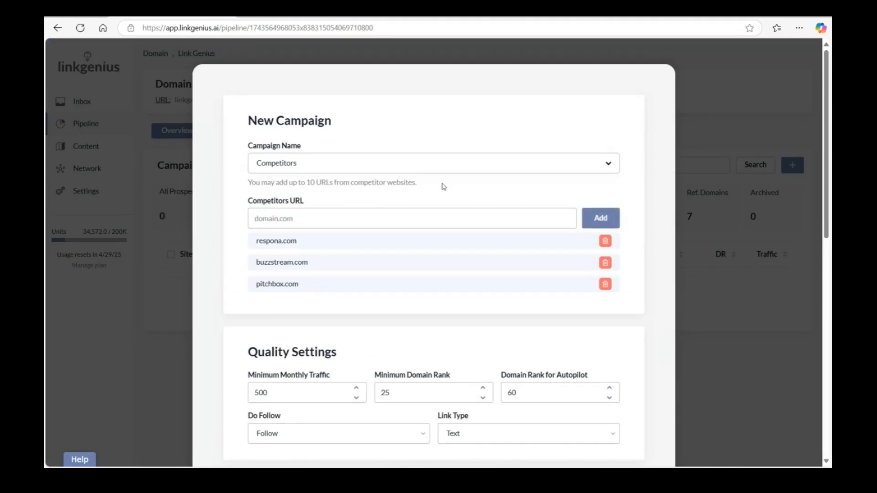
# Set the campaign's minimum monthly traffic to 1000 in the quality settings.
pyautogui.scroll(-1, 434, 180)
pyautogui.scroll(-3, 346, 201)
pyautogui.moveTo(270, 188); pyautogui.dragTo(238, 193)
pyautogui.write('1000')
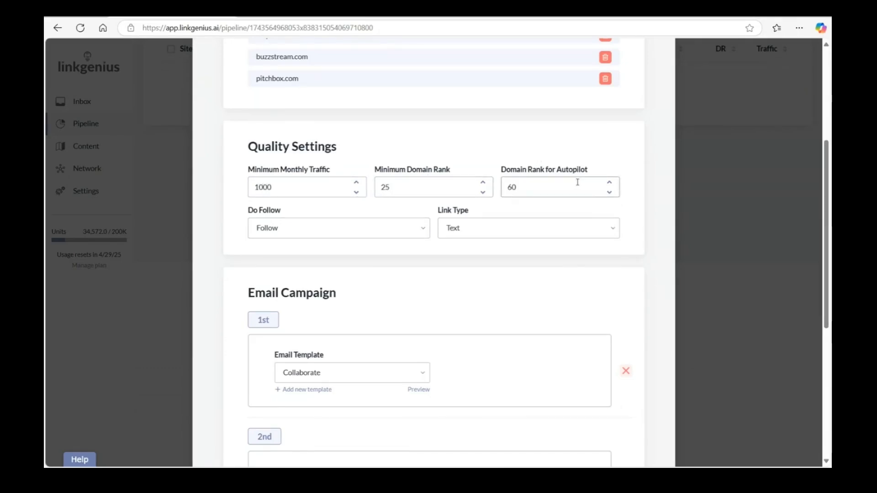
pyautogui.moveTo(556, 170); pyautogui.dragTo(592, 168)
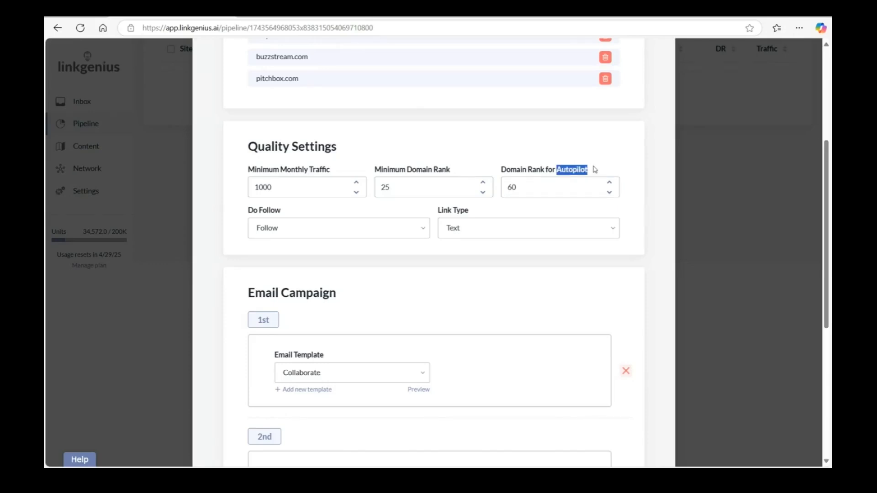
pyautogui.click(547, 160)
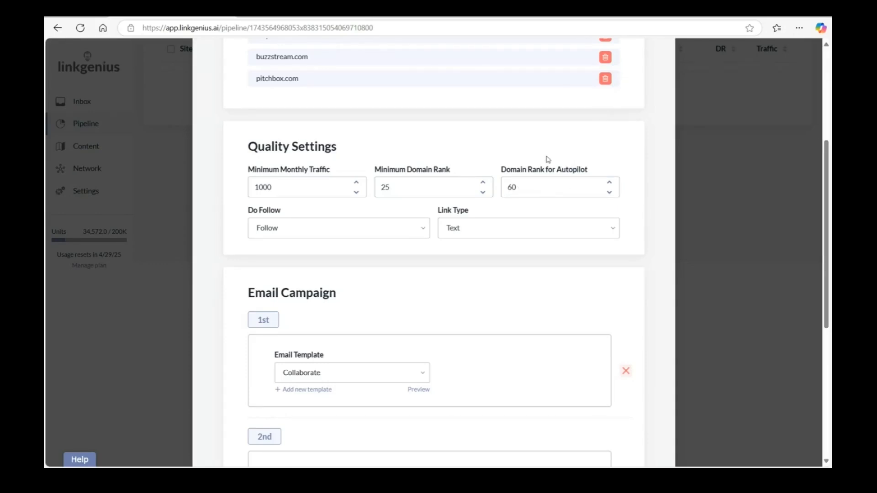
# Save the Competitors campaign with its default three-email sequence and start running it.
pyautogui.scroll(-5, 673, 176)
pyautogui.scroll(-2, 521, 242)
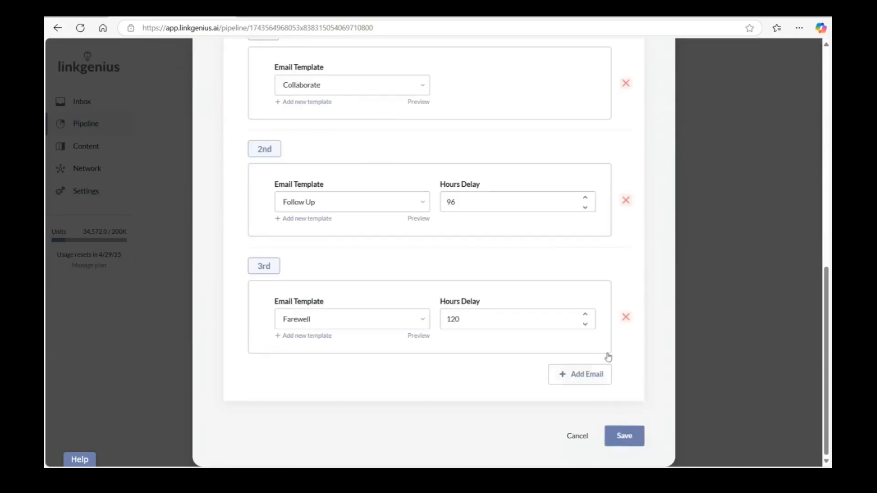
pyautogui.click(625, 436)
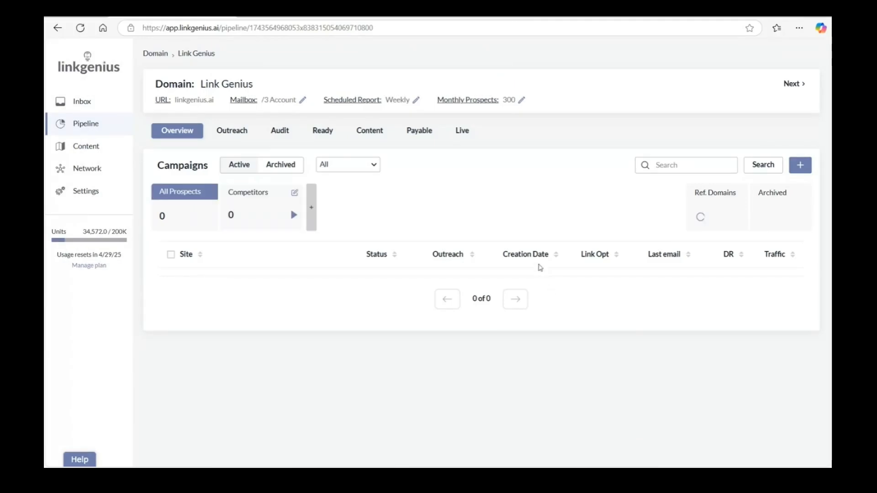
pyautogui.click(294, 216)
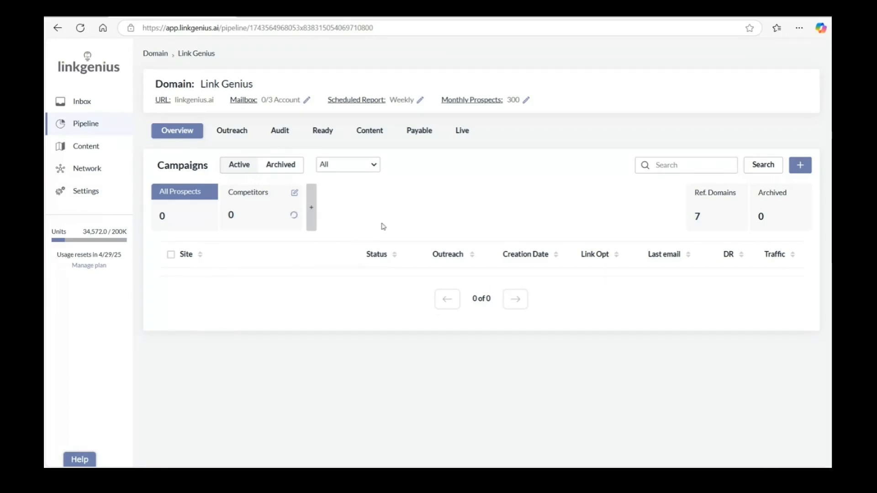
# Start a new Product Reviews campaign and add the keyword saas.
pyautogui.click(309, 214)
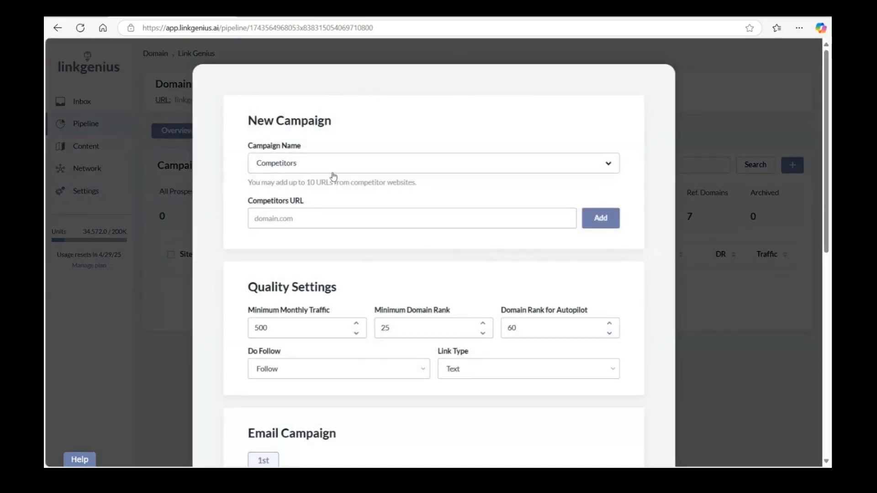
pyautogui.click(335, 172)
pyautogui.click(327, 203)
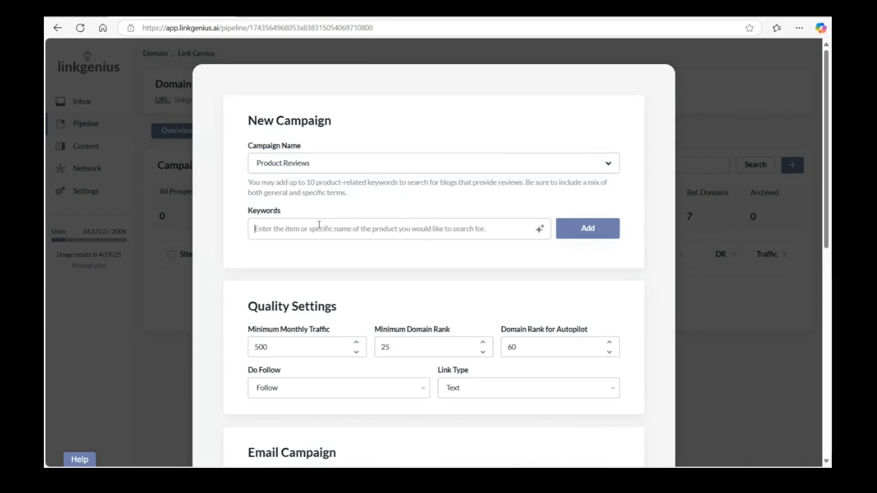
pyautogui.write('saas')
pyautogui.click(571, 231)
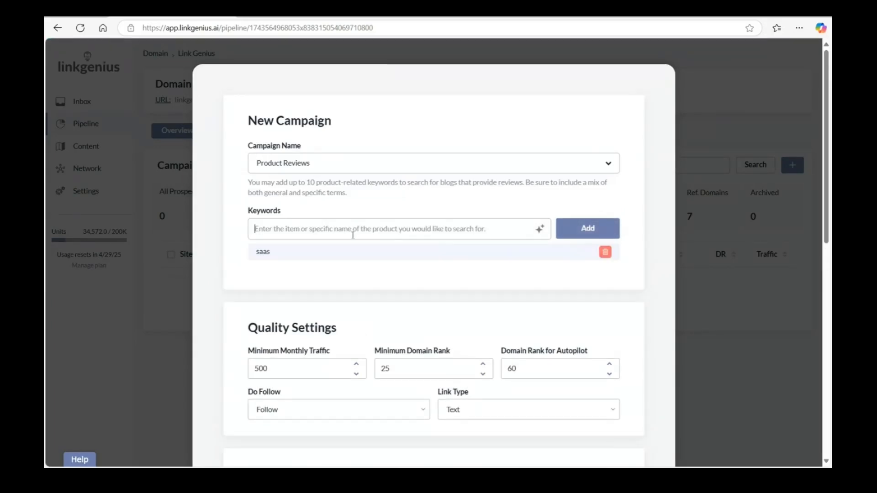
# Add the keywords seo and backlinks to the Product Reviews campaign.
pyautogui.write('seo')
pyautogui.press('Return')
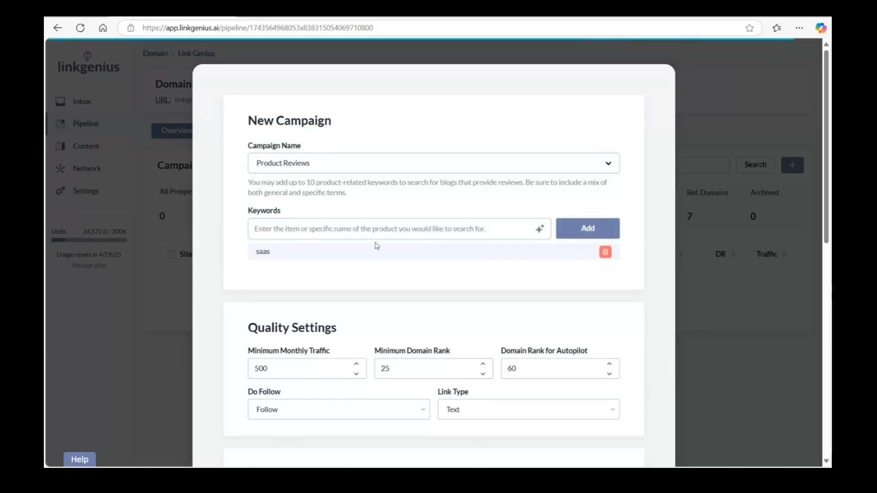
pyautogui.write('backlinks')
pyautogui.press('Return')
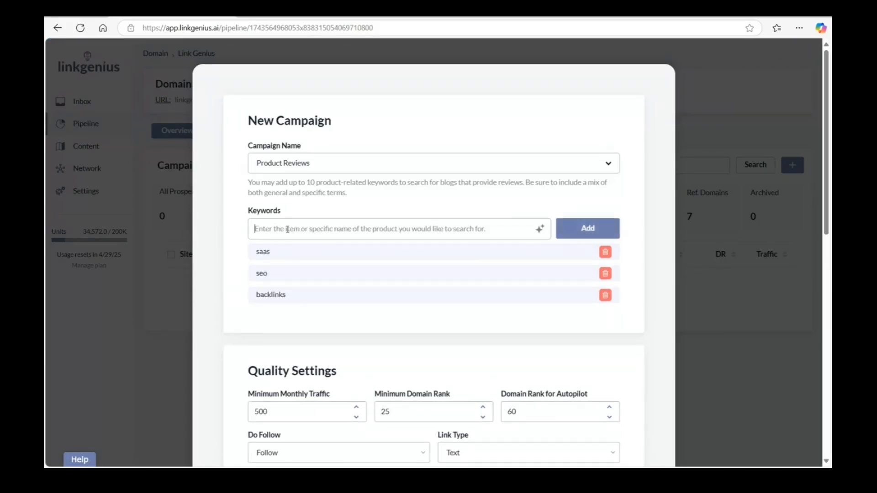
# Generate related keyword suggestions for seo and for saas.
pyautogui.write('seo')
pyautogui.click(539, 229)
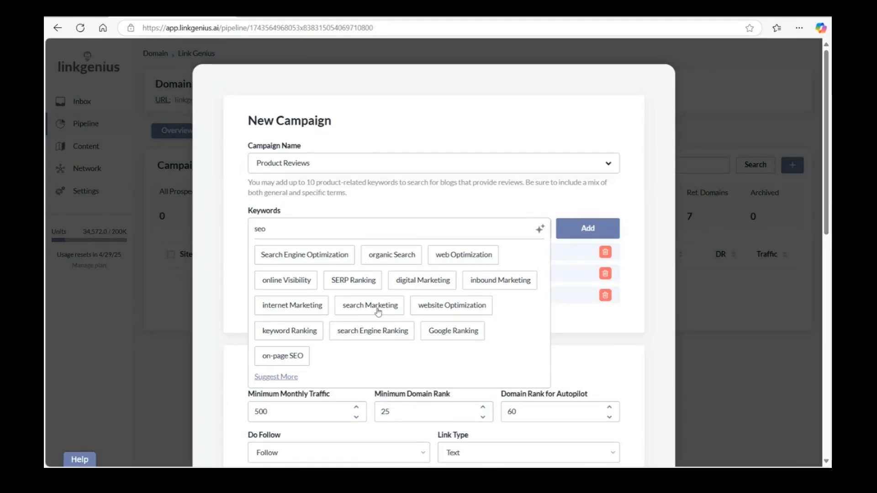
pyautogui.click(243, 230)
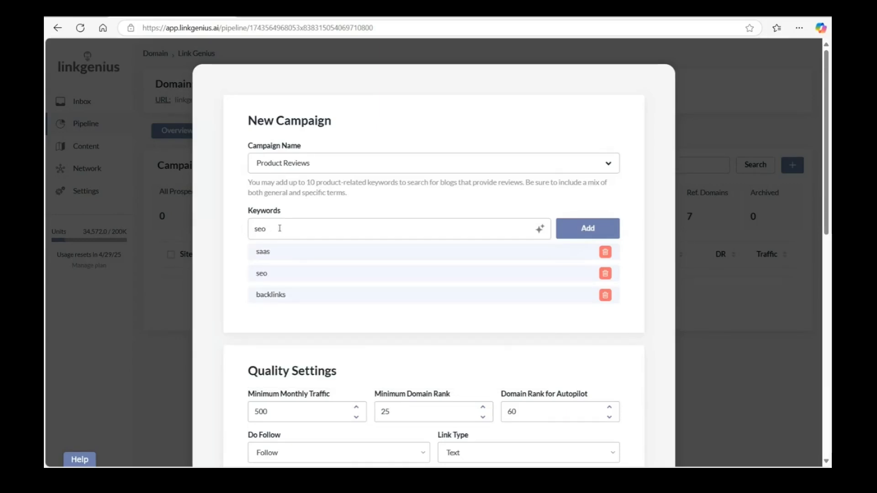
pyautogui.click(539, 228)
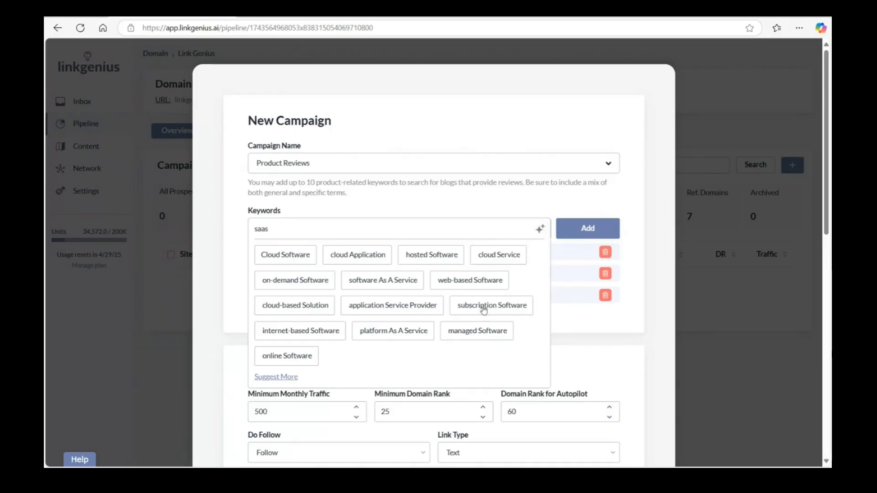
# Add the suggested keywords subscription Software and software As A Service to the Product Reviews campaign.
pyautogui.click(484, 310)
pyautogui.click(353, 283)
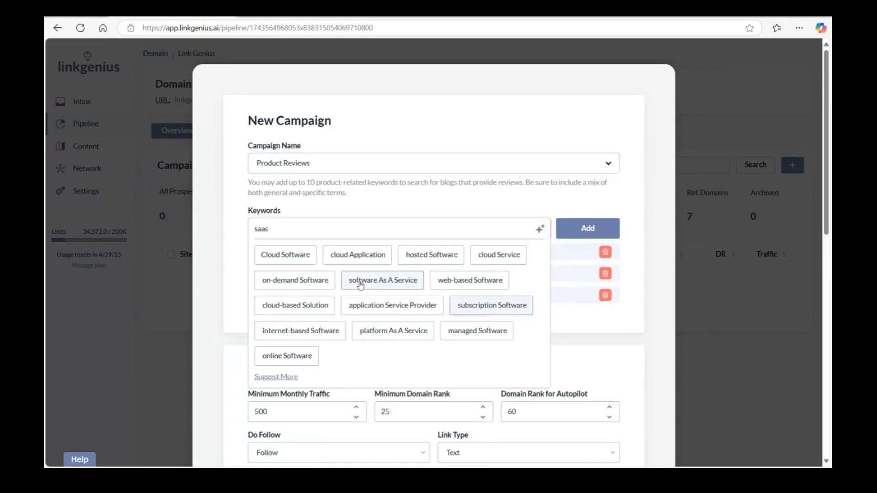
pyautogui.click(574, 229)
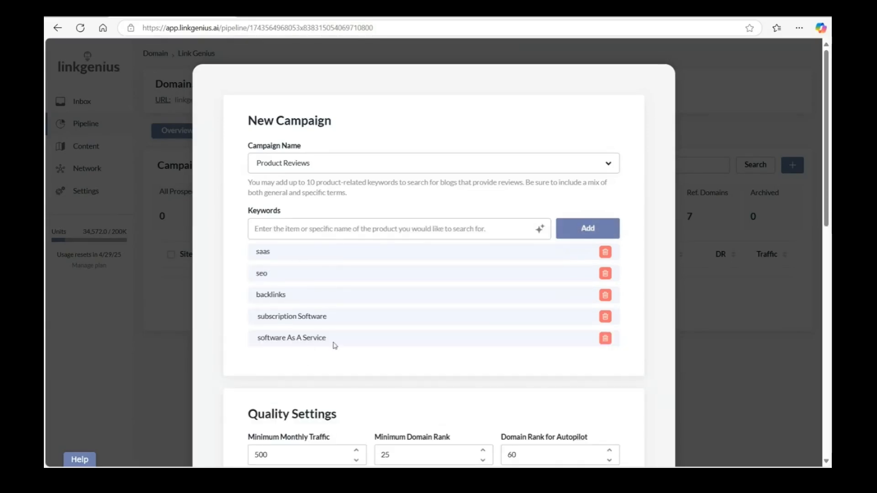
# Set the minimum monthly traffic of the Product Reviews campaign to 100.
pyautogui.scroll(-3, 366, 329)
pyautogui.moveTo(280, 299); pyautogui.dragTo(247, 297)
pyautogui.write('100')
# Choose the Product Review template for the first email of the campaign.
pyautogui.scroll(-5, 360, 223)
pyautogui.scroll(1, 359, 222)
pyautogui.scroll(-2, 351, 210)
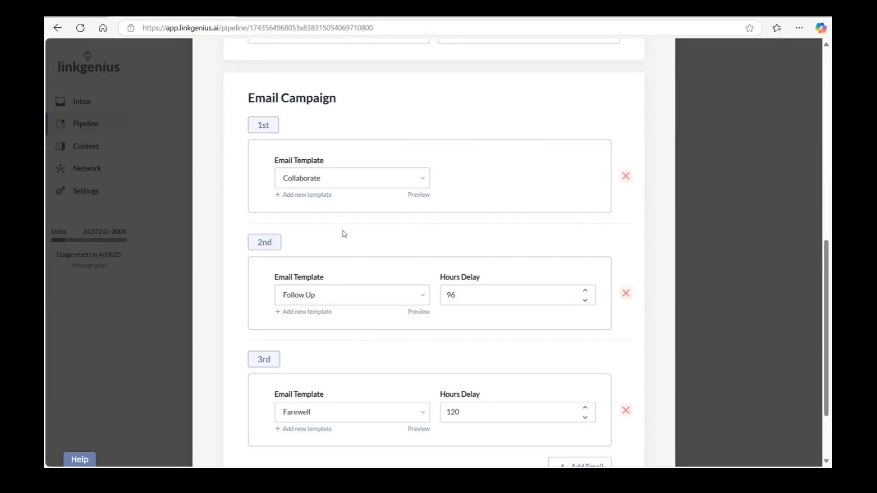
pyautogui.scroll(8, 344, 234)
pyautogui.scroll(-5, 344, 234)
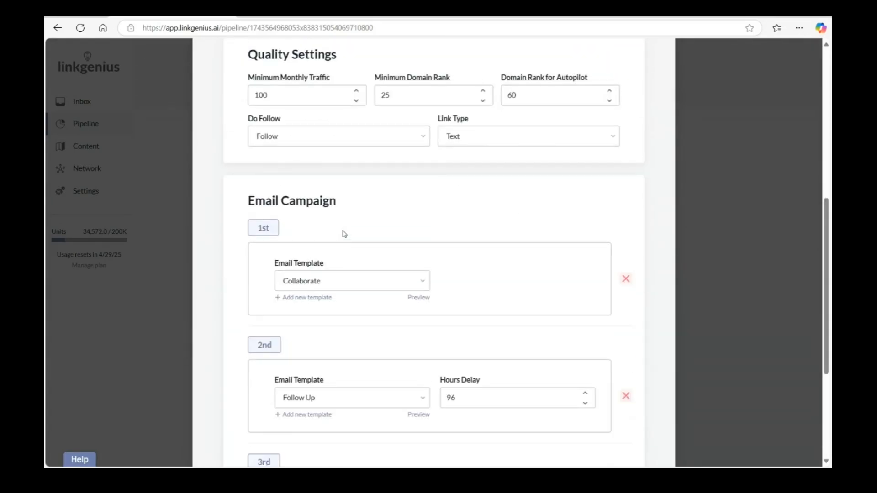
pyautogui.click(323, 282)
pyautogui.click(323, 311)
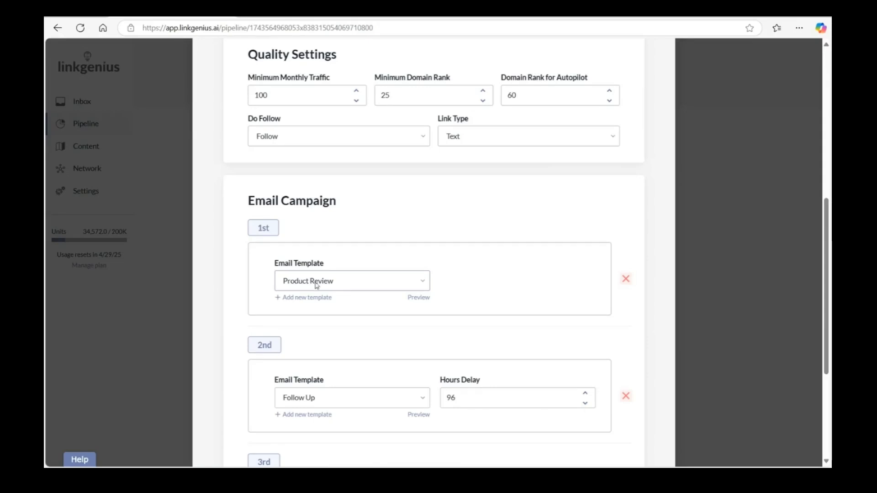
# Examine the AI Prompt fields and the available variables in the new email template form, and cancel it.
pyautogui.click(304, 299)
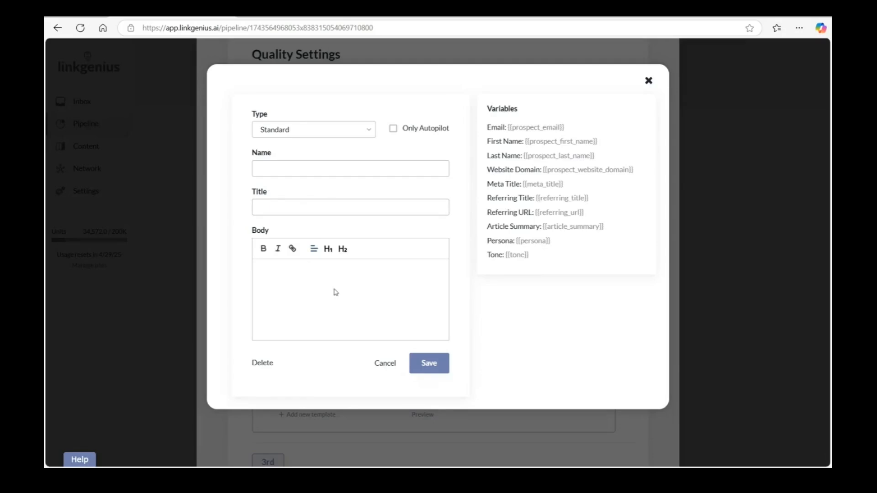
pyautogui.click(320, 132)
pyautogui.click(306, 171)
pyautogui.click(306, 172)
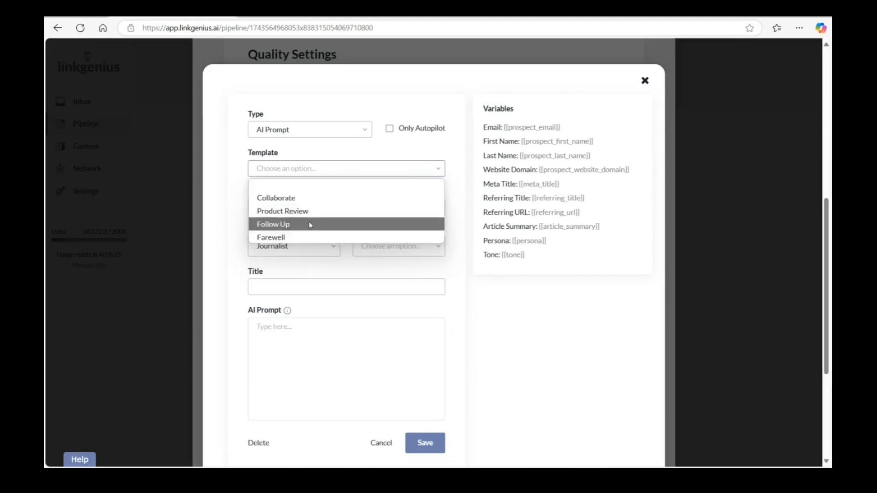
pyautogui.click(325, 167)
pyautogui.scroll(-2, 313, 246)
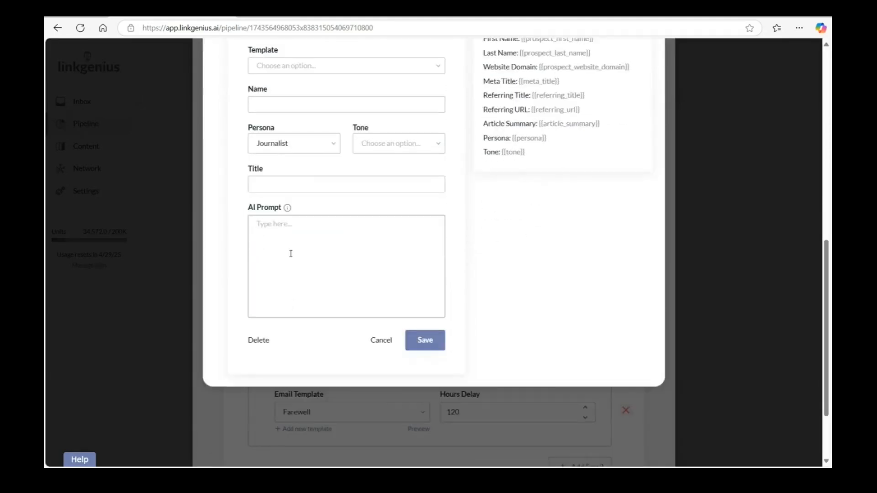
pyautogui.scroll(2, 317, 282)
pyautogui.moveTo(484, 127); pyautogui.dragTo(562, 260)
pyautogui.hotkey('ctrl', 'c')
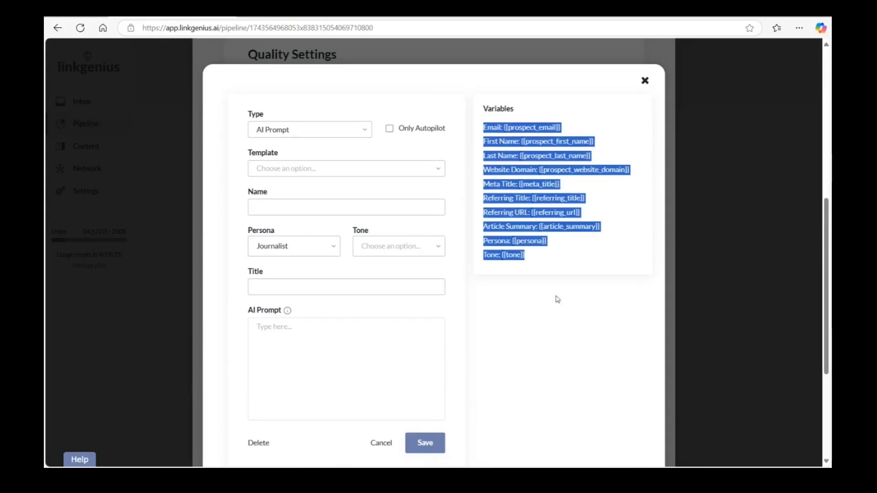
pyautogui.click(379, 443)
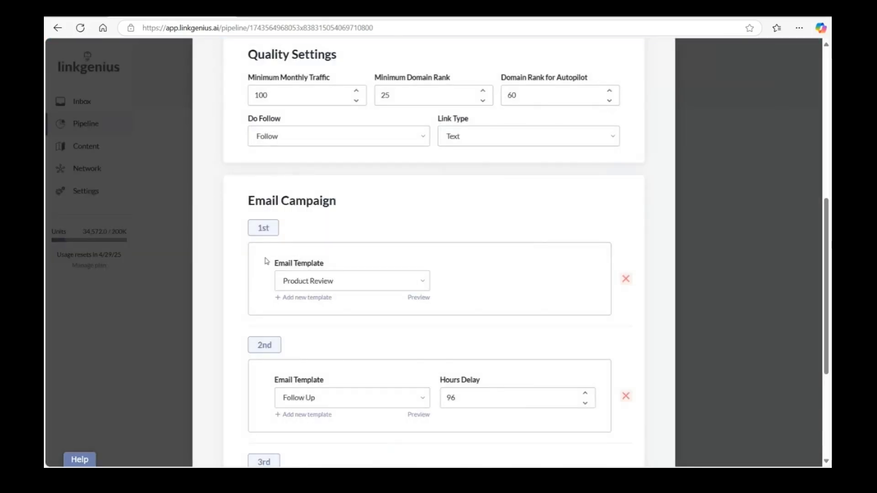
# Save the Product Reviews campaign and start running it.
pyautogui.scroll(-4, 446, 286)
pyautogui.click(619, 436)
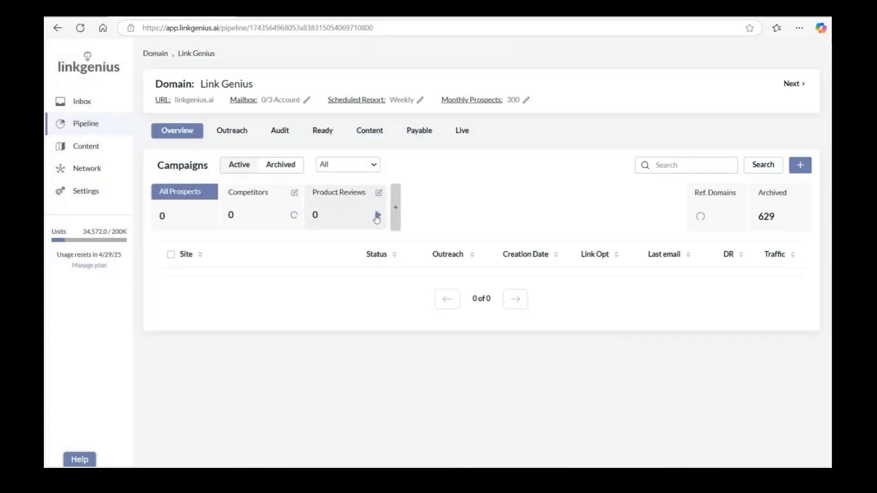
pyautogui.click(378, 217)
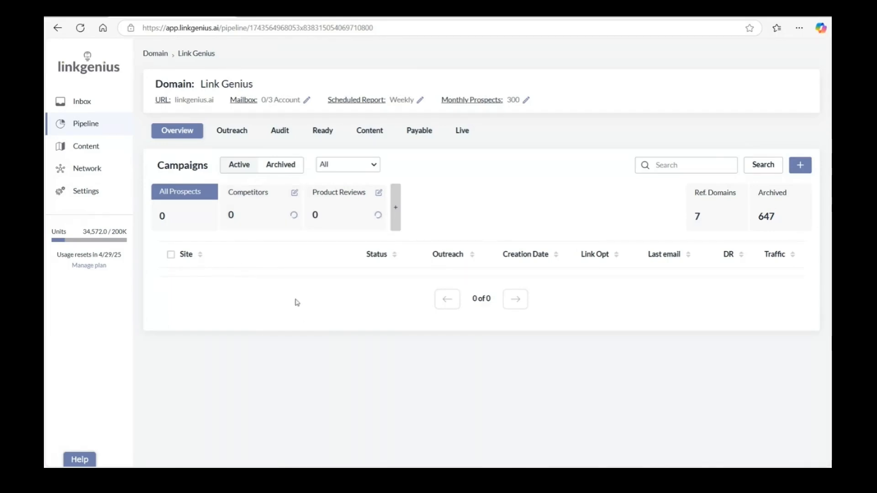
# Start a new Write For Us campaign and generate related keyword suggestions for seo.
pyautogui.click(396, 211)
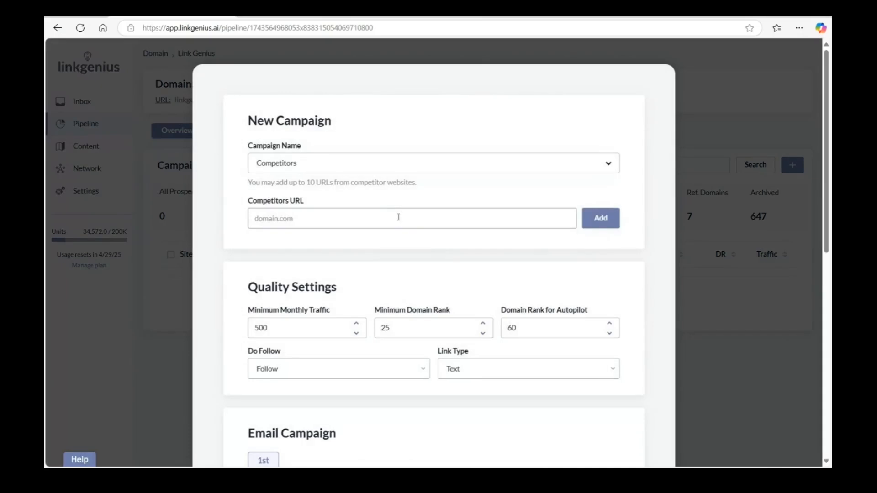
pyautogui.click(386, 161)
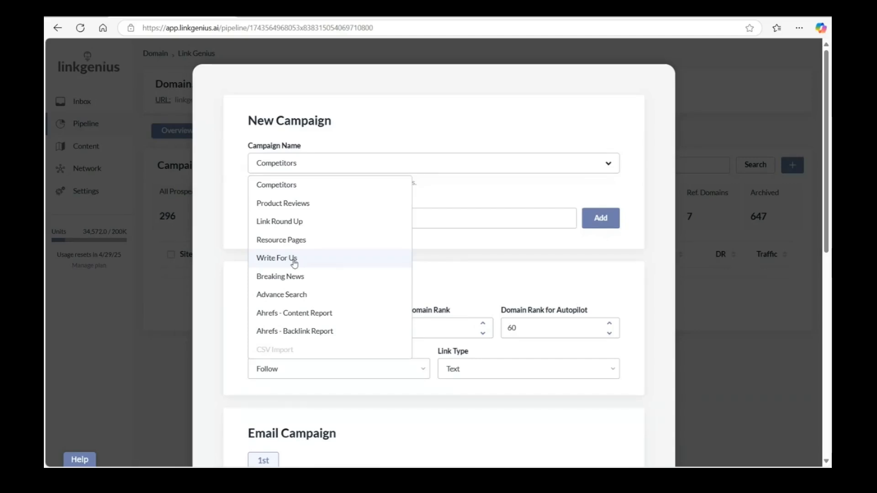
pyautogui.click(294, 264)
pyautogui.click(304, 231)
pyautogui.write('seo')
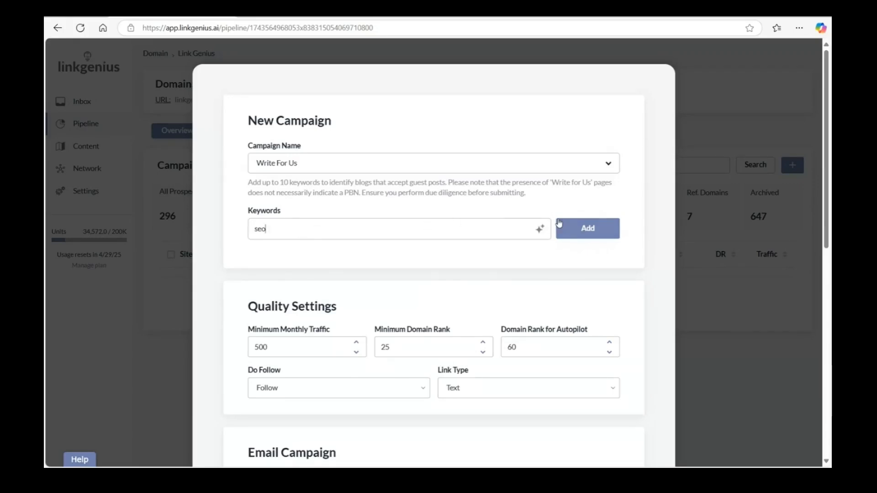
pyautogui.click(540, 229)
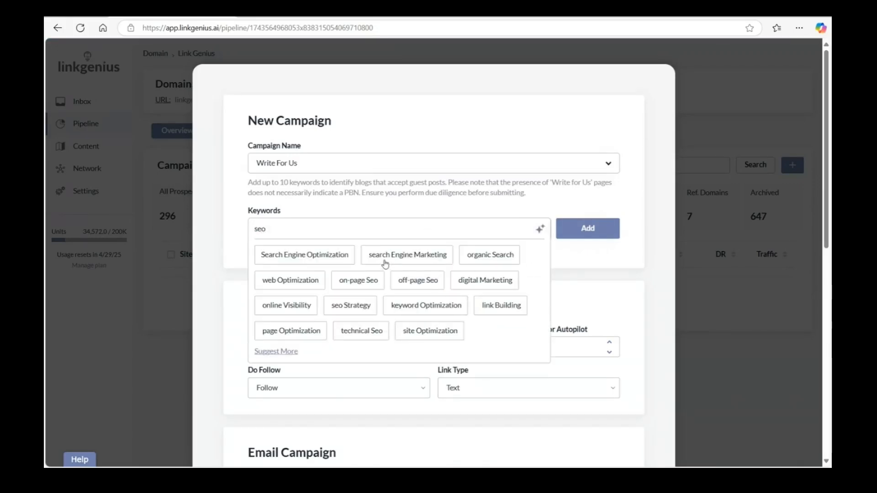
# Add the suggested keywords Search Engine Optimization, off-page Seo, seo Strategy, organic Search, link Building, technical Seo and page Optimization, plus the keyword saas.
pyautogui.click(294, 261)
pyautogui.click(408, 281)
pyautogui.click(358, 309)
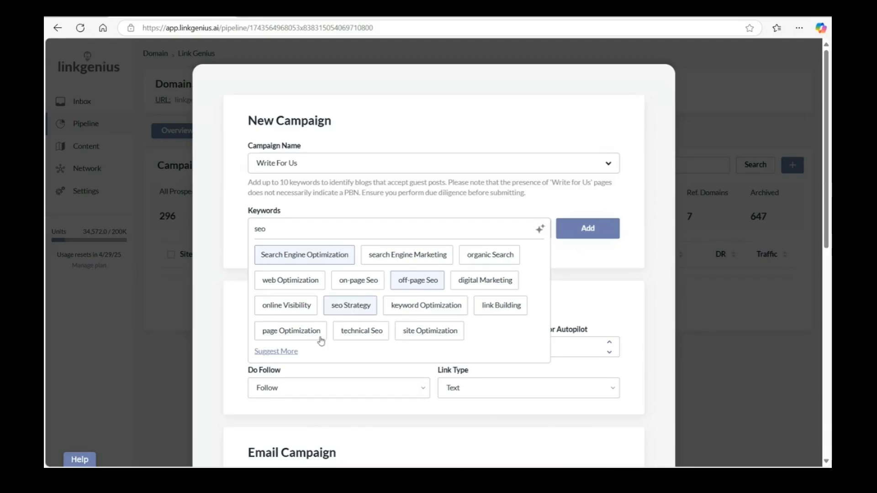
pyautogui.click(494, 261)
pyautogui.click(501, 314)
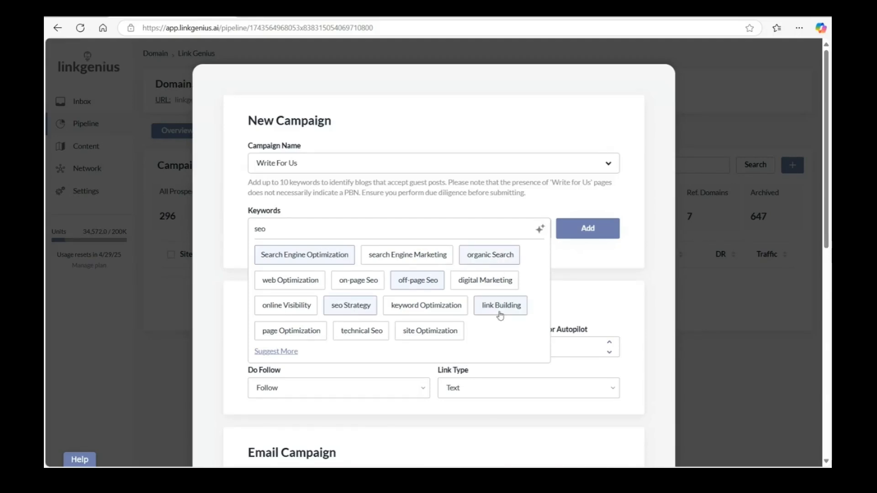
pyautogui.click(357, 332)
pyautogui.click(291, 331)
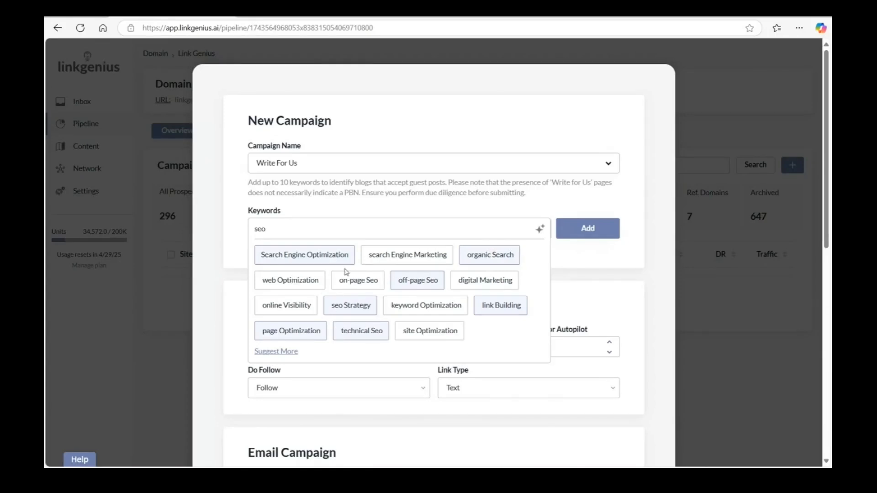
pyautogui.click(573, 229)
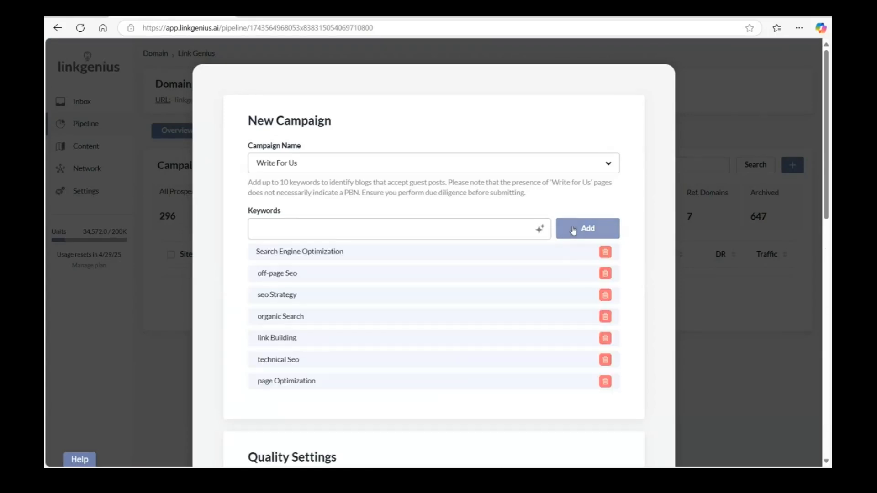
pyautogui.write('seo')
pyautogui.click(590, 234)
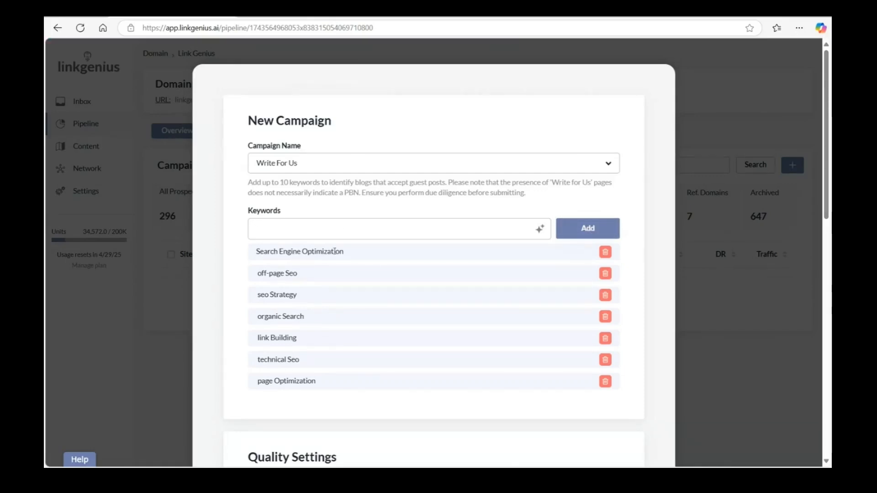
# Set the Write For Us campaign's minimum monthly traffic to 1000 and its minimum domain rank to 40.
pyautogui.scroll(-7, 308, 344)
pyautogui.moveTo(315, 210); pyautogui.dragTo(251, 211)
pyautogui.write('1000')
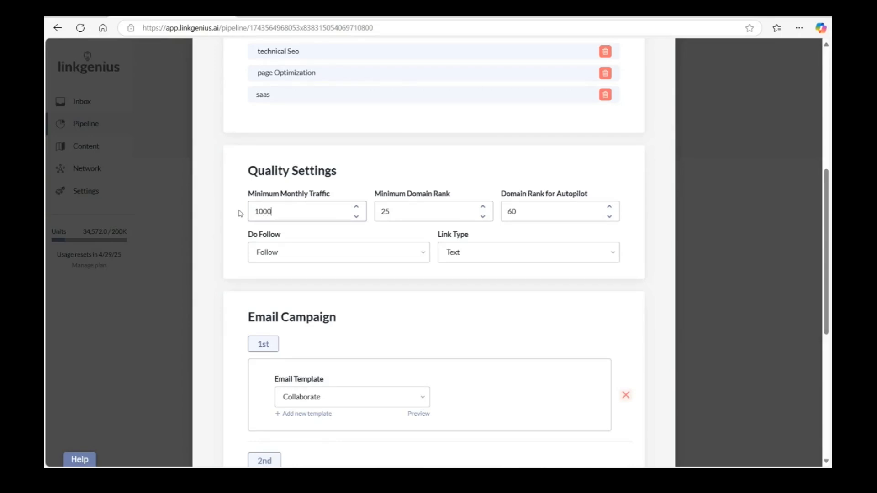
pyautogui.scroll(3, 333, 166)
pyautogui.scroll(-2, 502, 229)
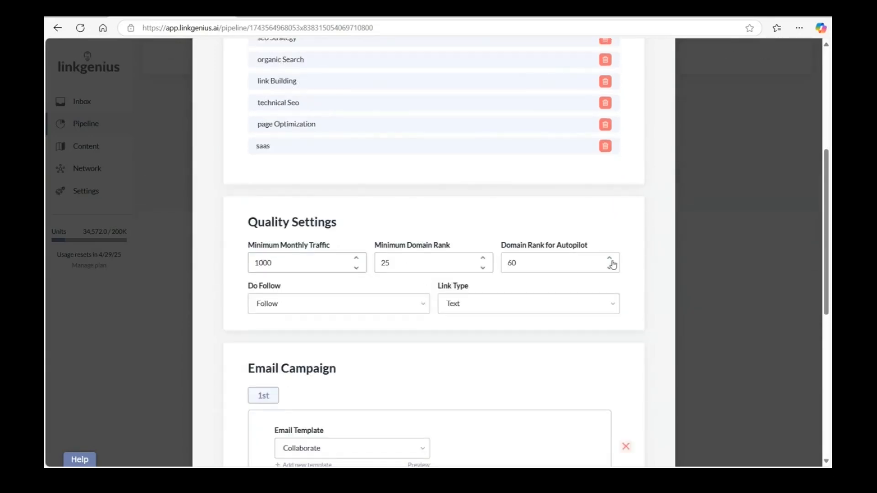
pyautogui.moveTo(411, 261); pyautogui.dragTo(352, 261)
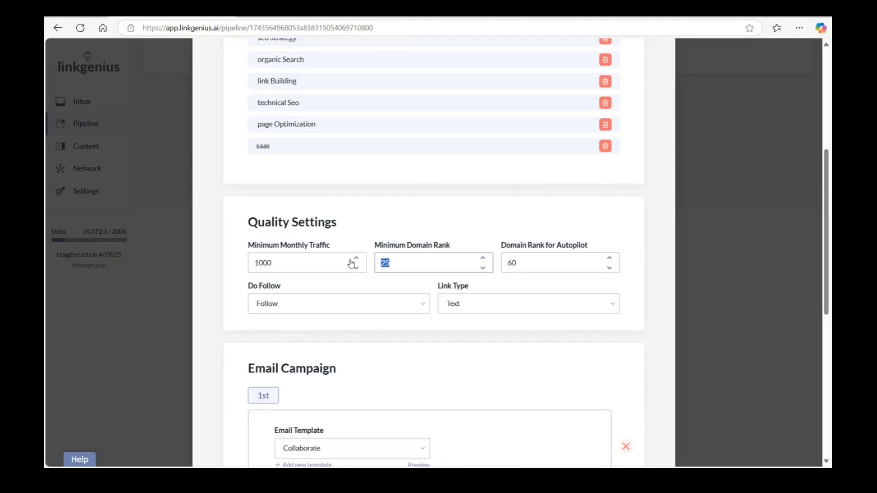
pyautogui.write('40')
pyautogui.click(394, 237)
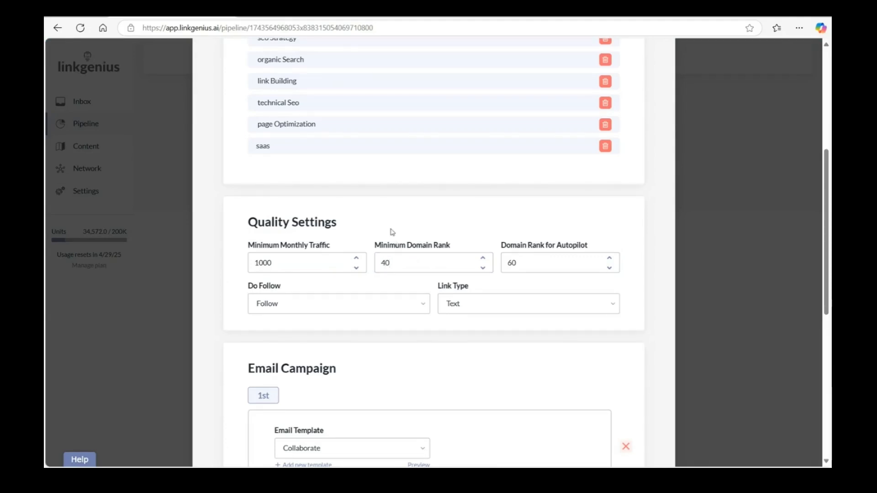
# Save the Write For Us campaign with Collaborate as its first email template and start running it.
pyautogui.scroll(-5, 370, 245)
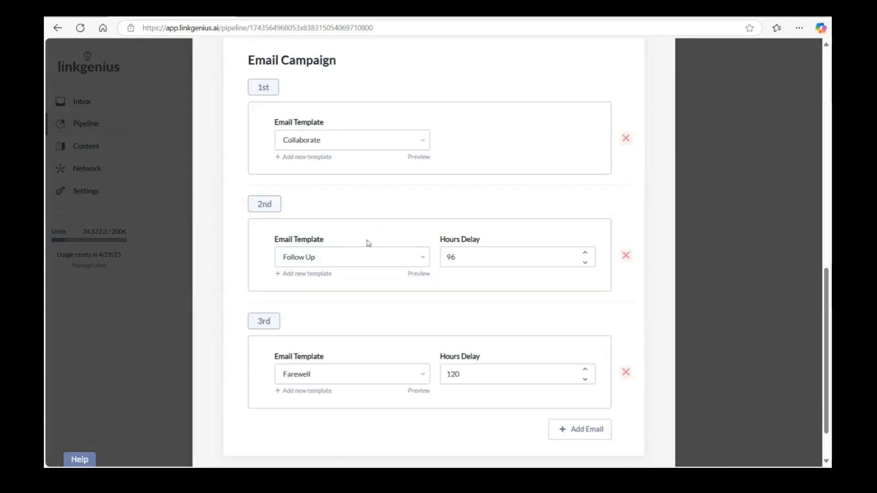
pyautogui.click(355, 145)
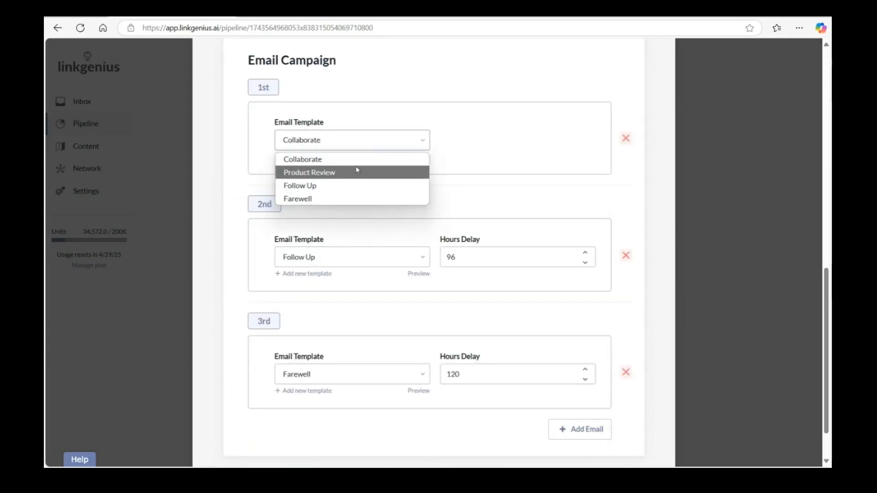
pyautogui.click(465, 153)
pyautogui.scroll(-2, 487, 233)
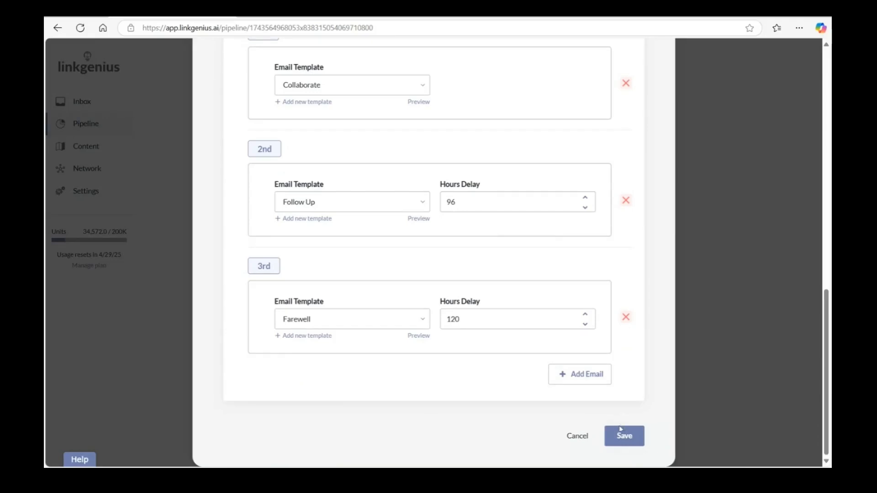
pyautogui.click(631, 439)
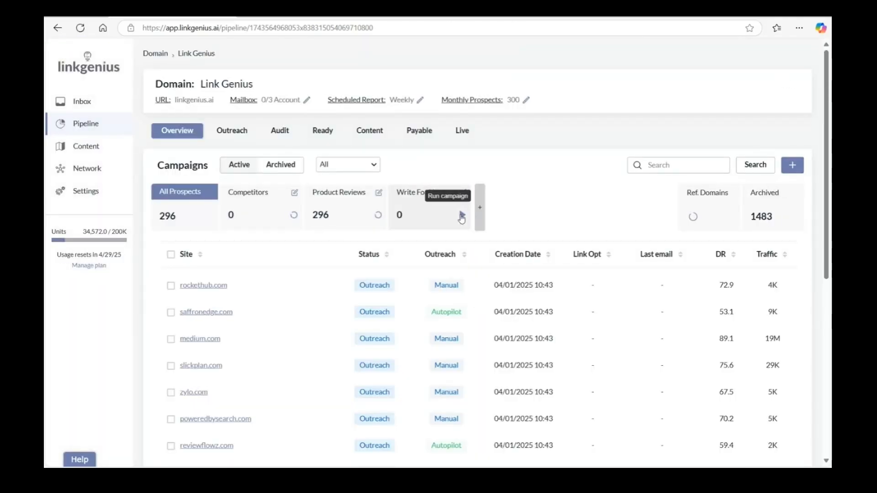
pyautogui.click(461, 217)
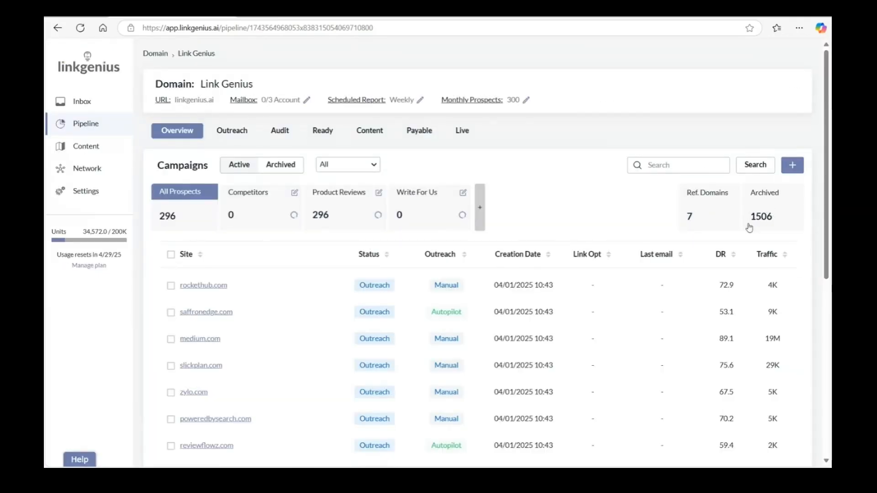
# Look through the list of all prospects found by the campaigns and the list of archived prospects.
pyautogui.scroll(-1, 249, 292)
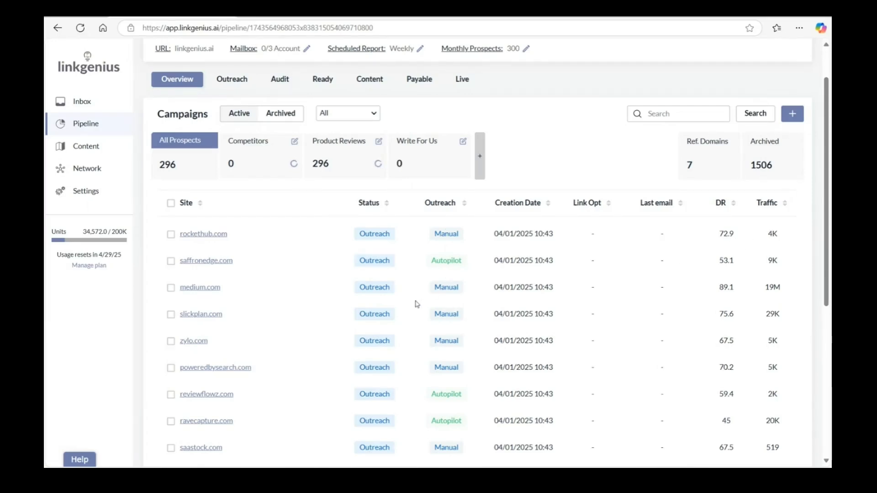
pyautogui.scroll(-6, 424, 297)
pyautogui.scroll(-2, 292, 360)
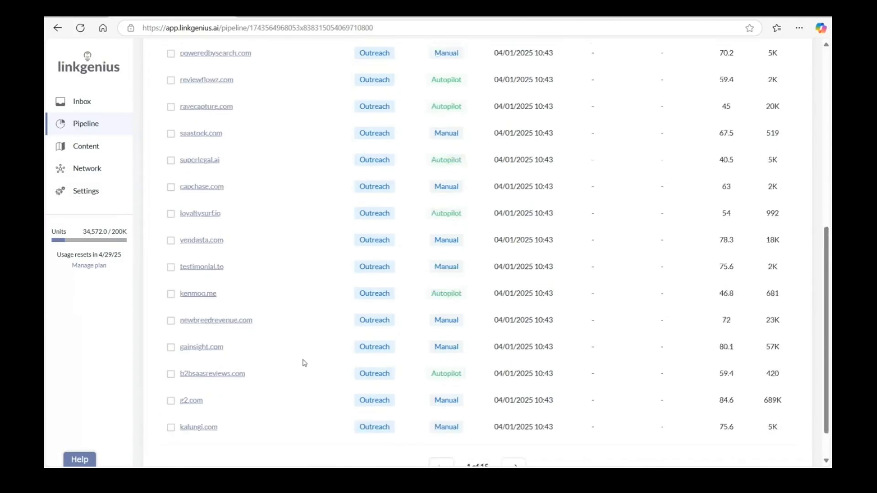
pyautogui.scroll(8, 303, 362)
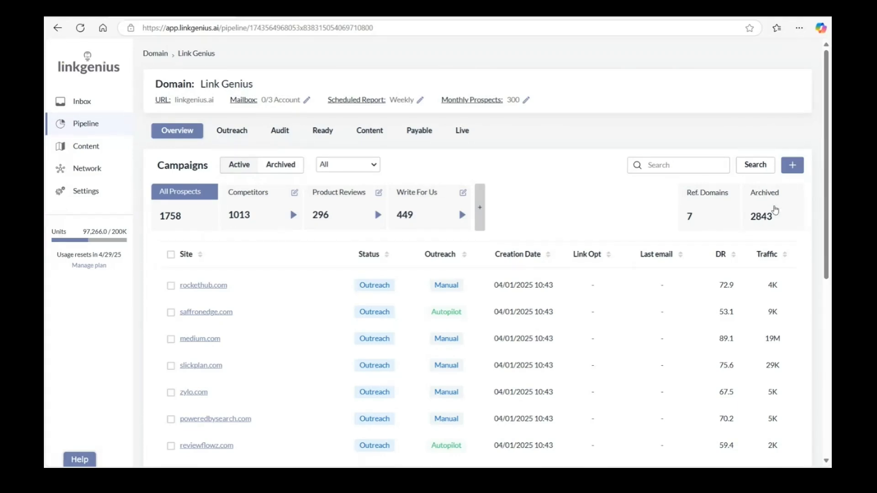
pyautogui.click(761, 218)
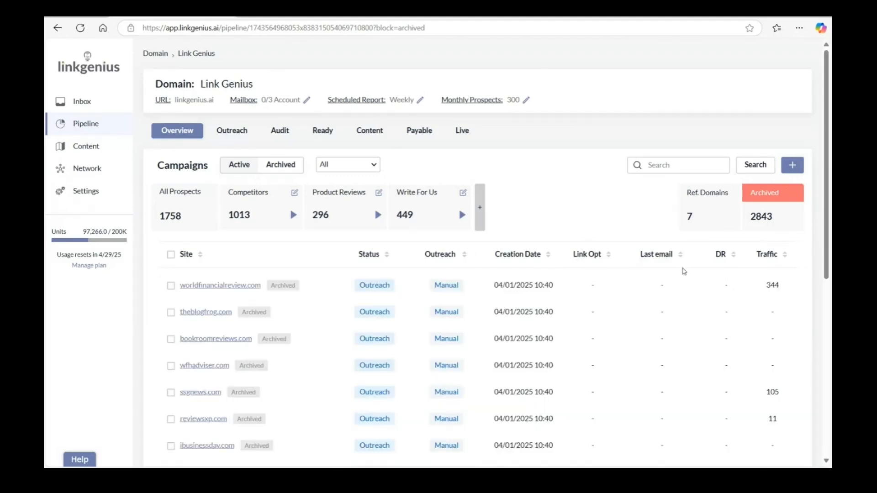
pyautogui.scroll(-5, 323, 317)
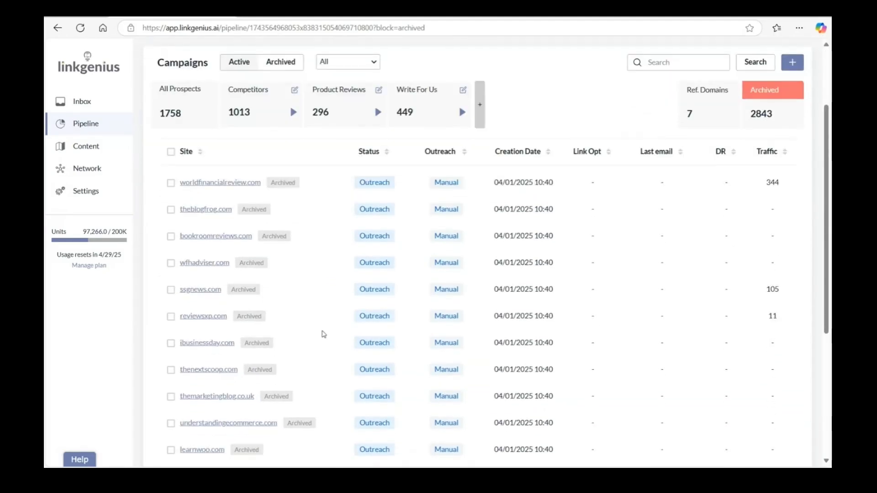
# Browse the first page of archived prospects to its end and return to the list of all prospects.
pyautogui.scroll(-2, 319, 335)
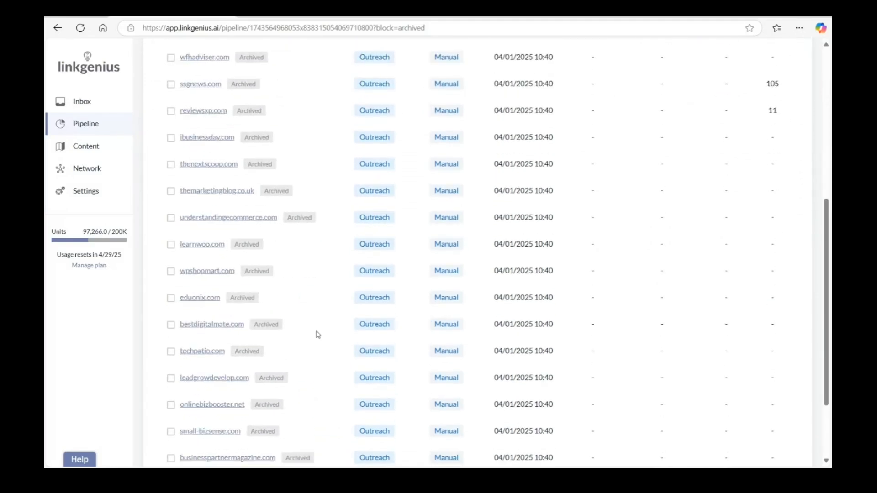
pyautogui.scroll(-2, 250, 191)
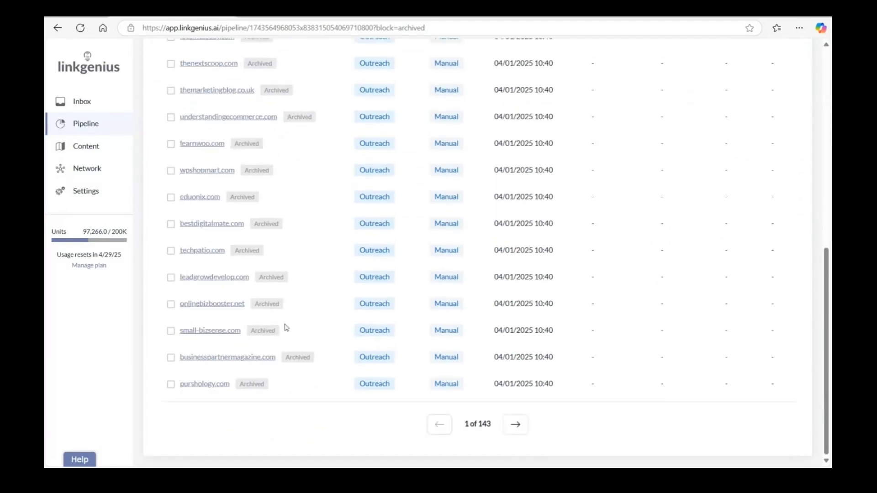
pyautogui.scroll(8, 314, 346)
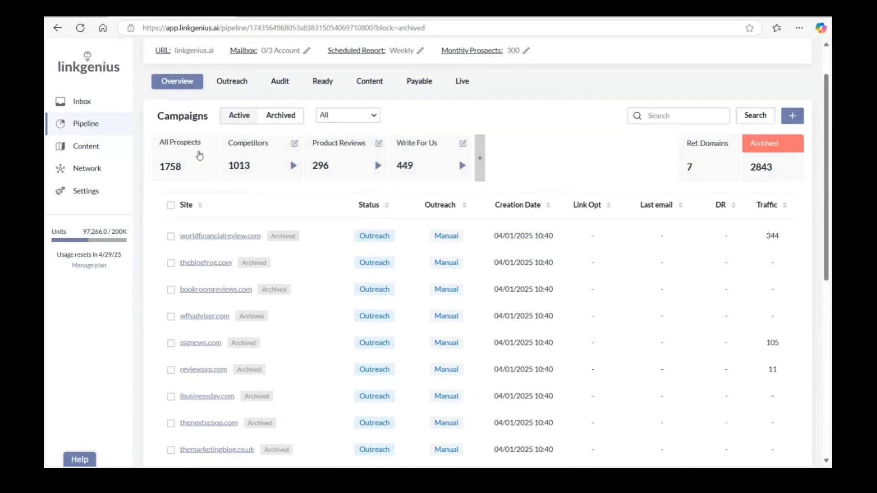
pyautogui.click(184, 150)
# View the new site form and its campaign choices, and close it without saving.
pyautogui.click(811, 167)
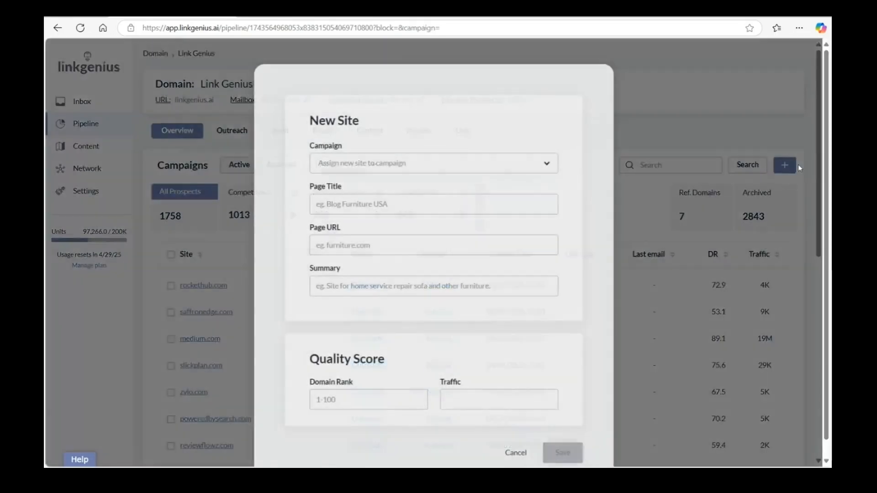
pyautogui.click(393, 173)
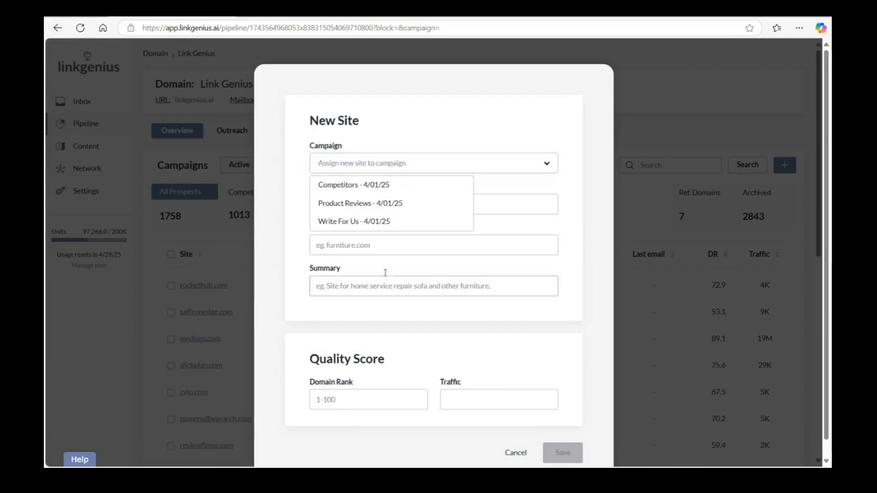
pyautogui.scroll(-1, 399, 315)
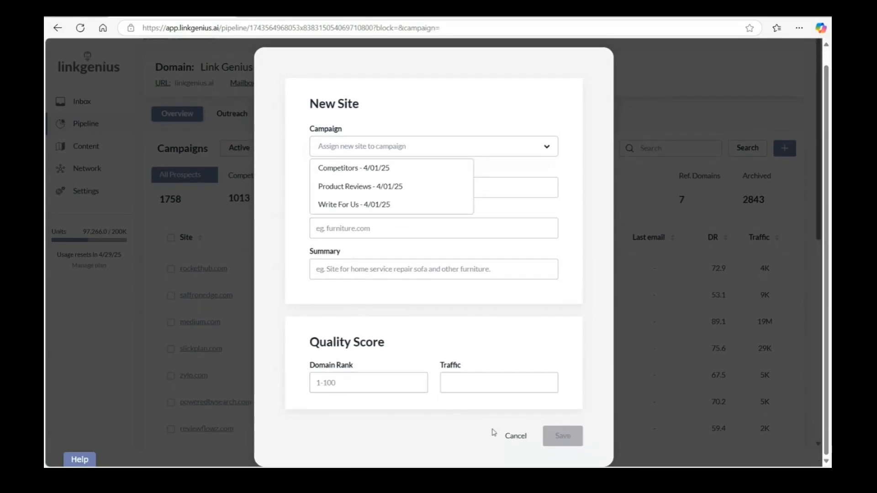
pyautogui.click(515, 436)
# Open the prospect rockethub.com and verify the email address of its first listed contact.
pyautogui.click(219, 287)
pyautogui.scroll(-5, 237, 293)
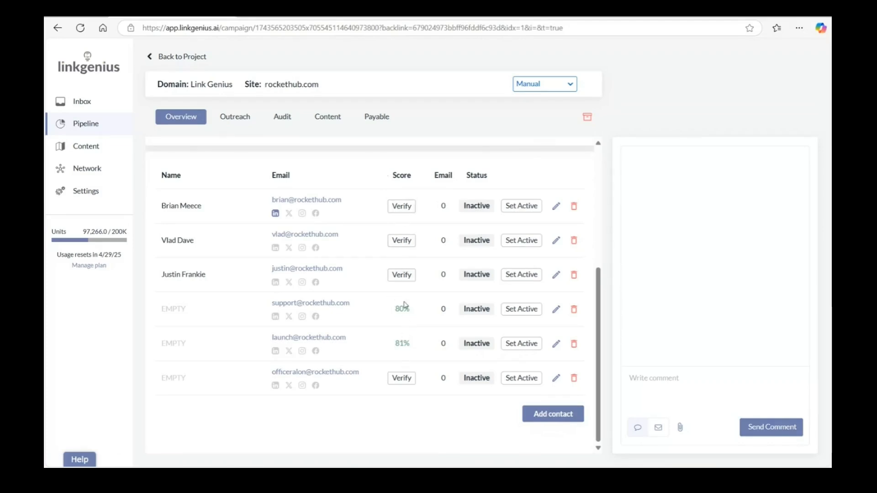
pyautogui.click(407, 210)
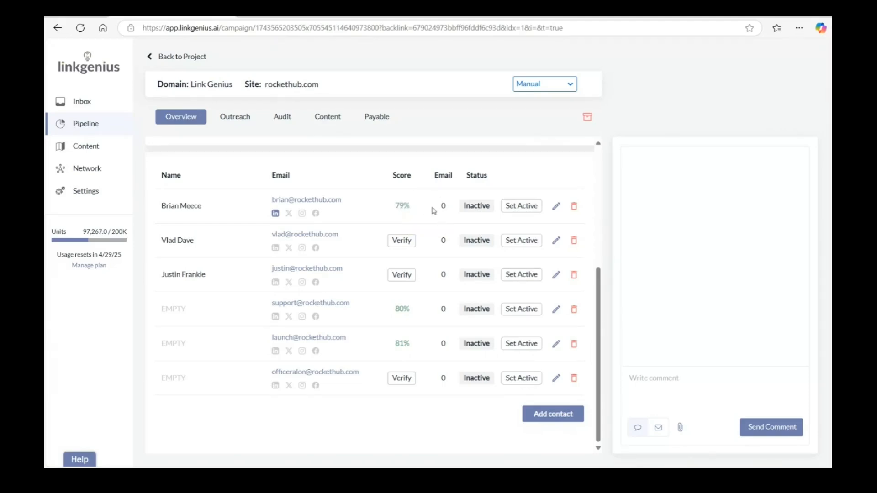
# View the first rockethub.com contact's LinkedIn profile and return to the prospect's contact list.
pyautogui.scroll(5, 394, 210)
pyautogui.scroll(-5, 306, 263)
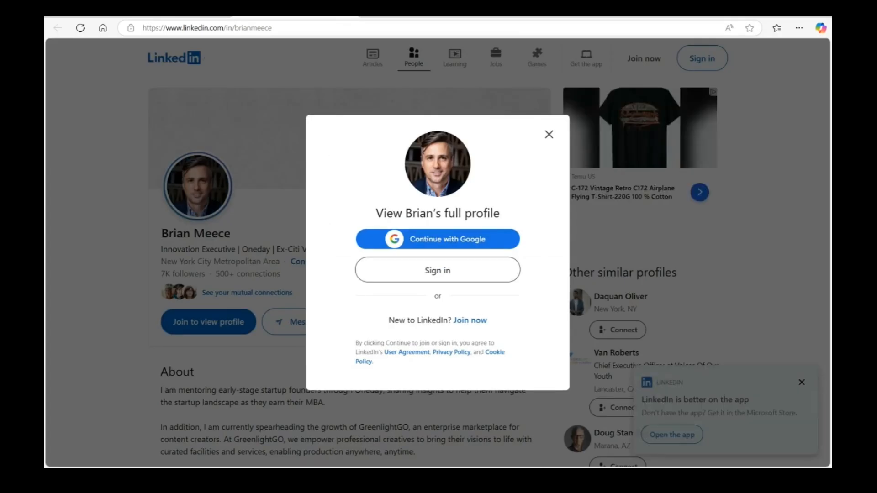
pyautogui.click(346, 12)
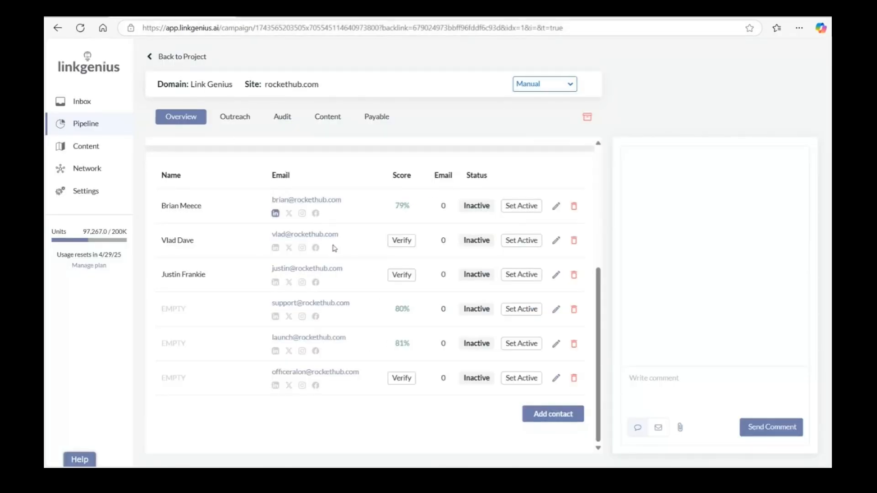
# Return to the project's prospect list, open vendasta.com and examine its site details and summary.
pyautogui.click(150, 55)
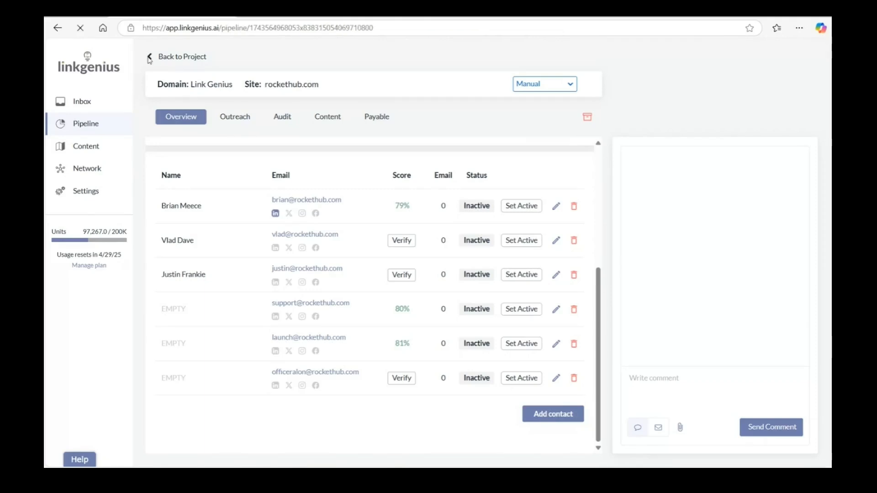
pyautogui.scroll(-1, 232, 315)
pyautogui.scroll(-3, 232, 314)
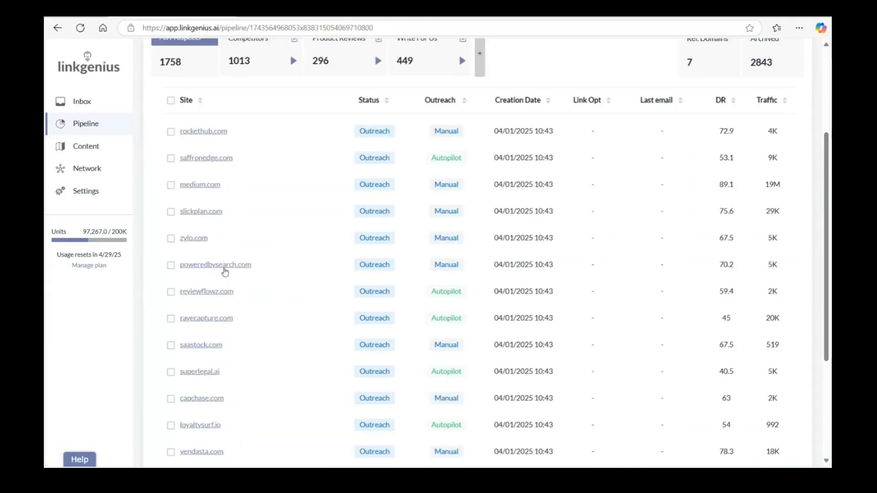
pyautogui.scroll(-4, 222, 329)
pyautogui.click(209, 282)
pyautogui.scroll(-1, 209, 283)
pyautogui.scroll(-2, 209, 283)
pyautogui.scroll(2, 236, 305)
pyautogui.moveTo(293, 287); pyautogui.dragTo(446, 298)
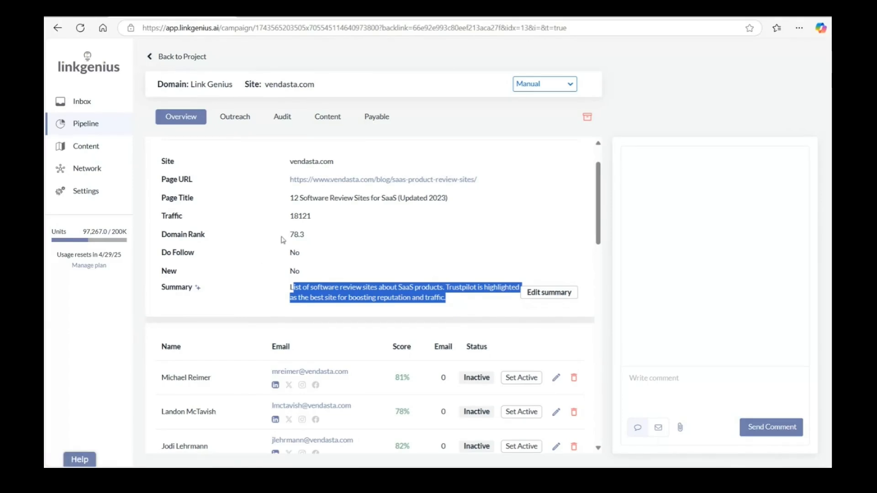
# Look through the vendasta.com contacts with their email scores and social profile links.
pyautogui.scroll(-3, 345, 269)
pyautogui.scroll(-3, 388, 283)
pyautogui.scroll(-1, 388, 315)
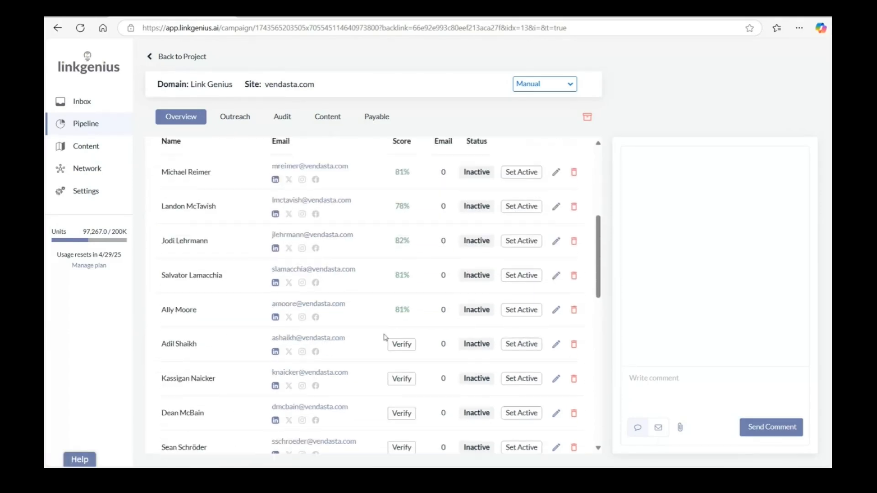
pyautogui.scroll(-2, 304, 315)
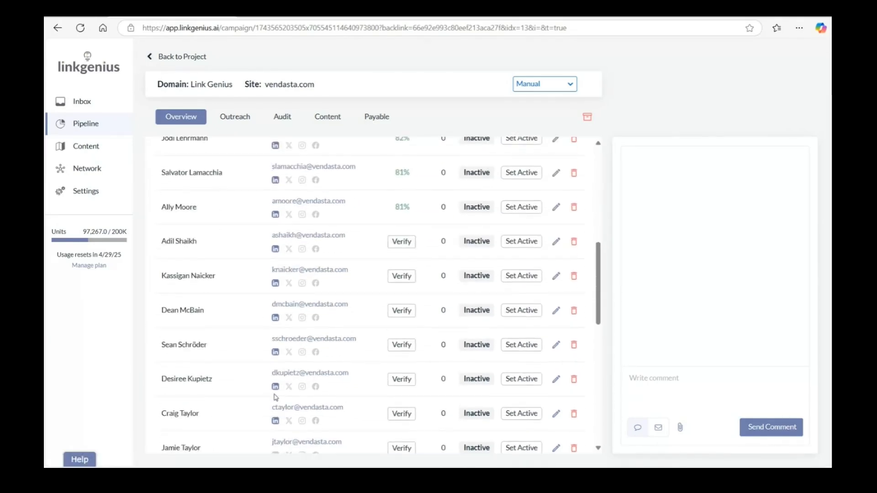
pyautogui.scroll(4, 280, 326)
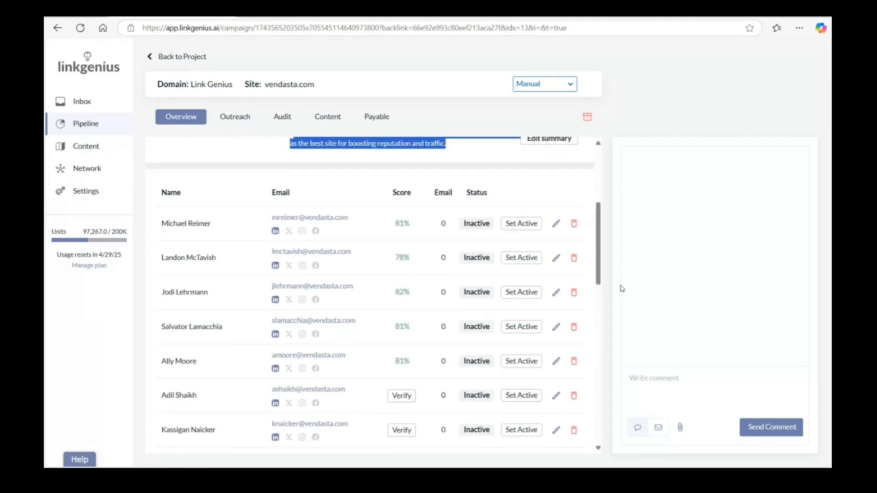
# Switch the vendasta.com message composer from comment to email and set the first listed contact as active.
pyautogui.click(658, 427)
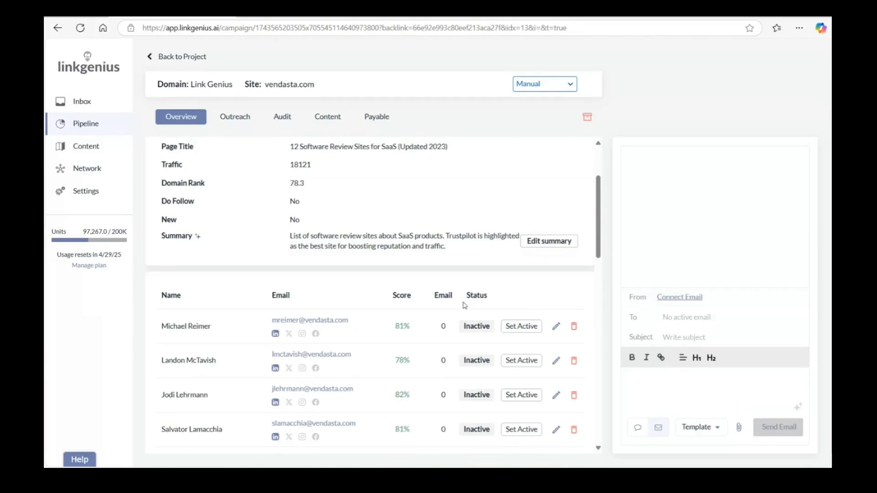
pyautogui.scroll(-10, 360, 315)
pyautogui.scroll(-7, 369, 297)
pyautogui.scroll(10, 373, 301)
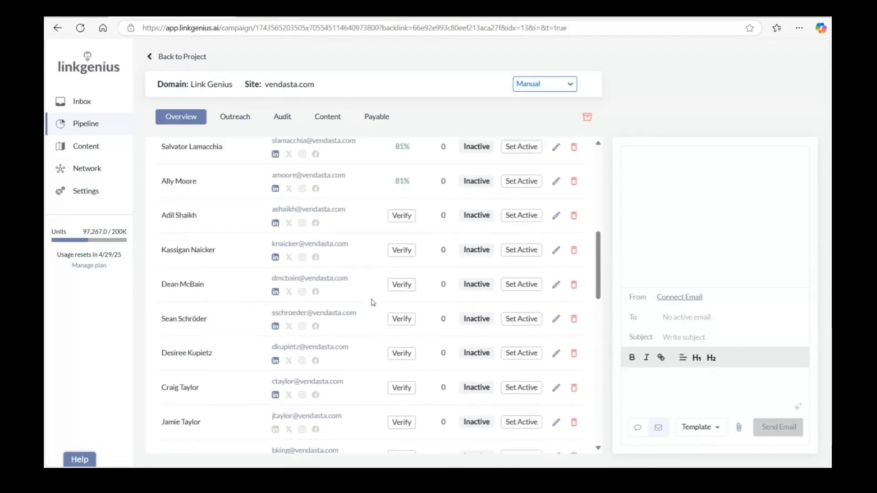
pyautogui.scroll(5, 373, 303)
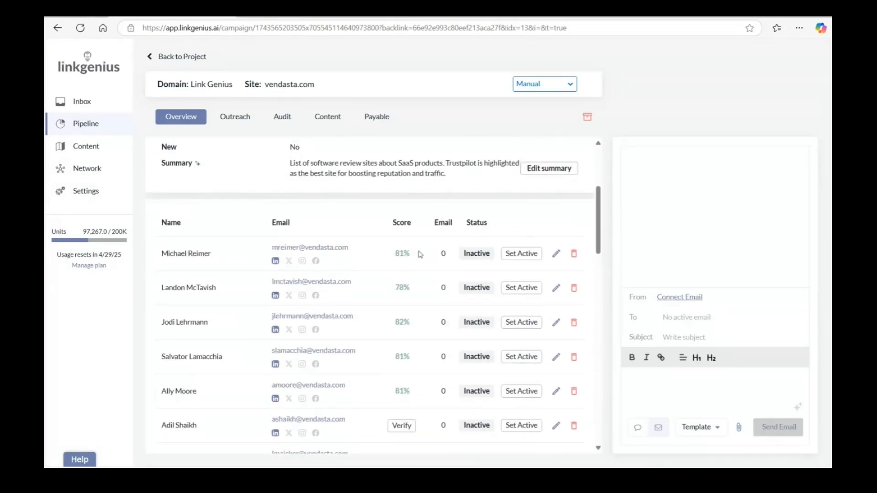
pyautogui.click(519, 254)
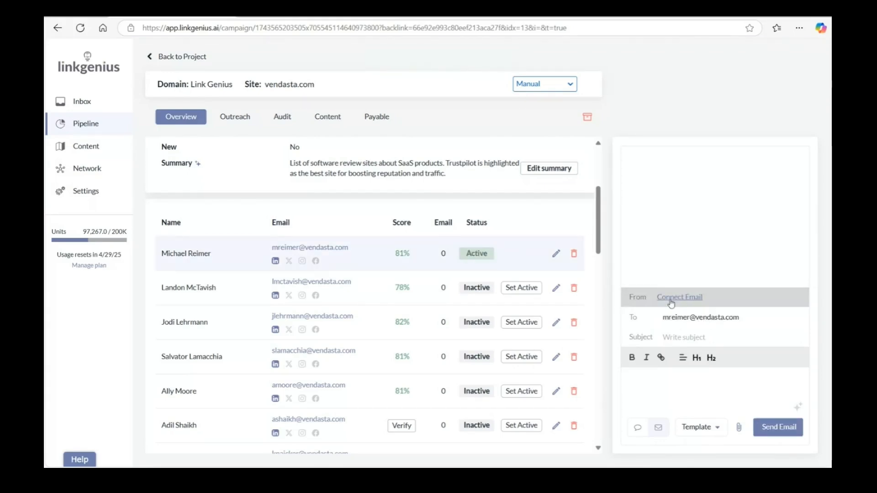
# Fill the email draft to the active contact from the Product Review template.
pyautogui.click(689, 428)
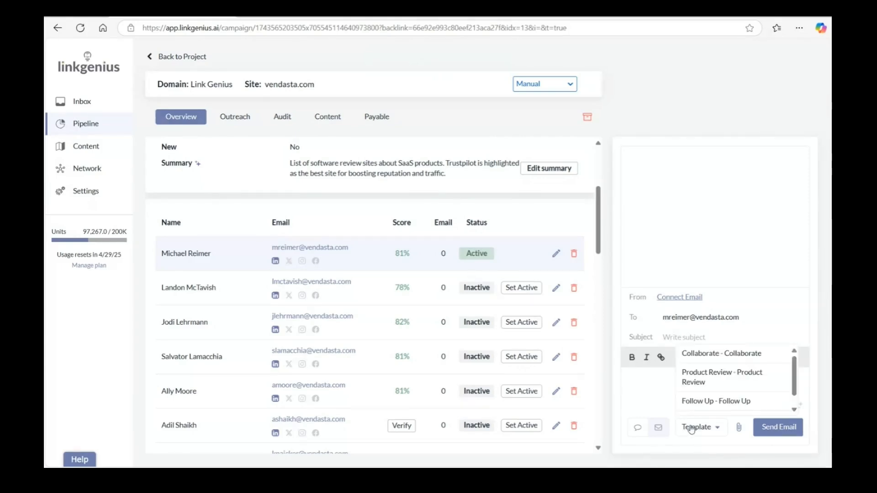
pyautogui.click(715, 382)
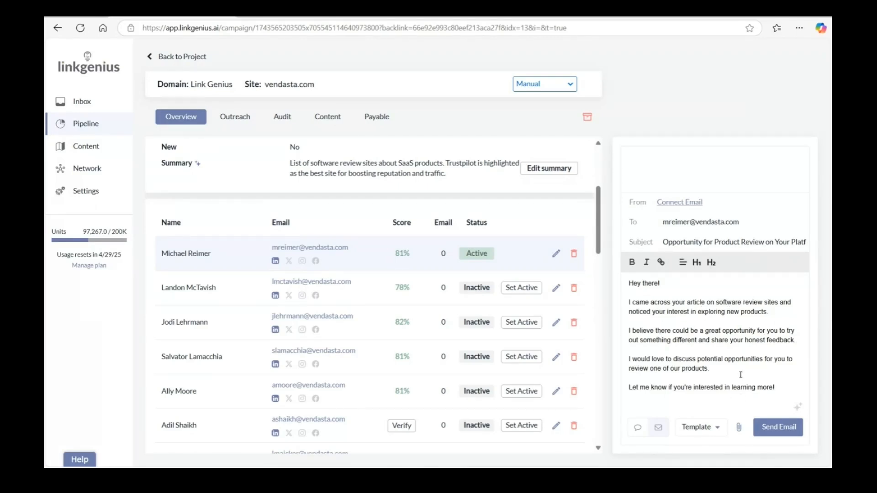
pyautogui.scroll(4, 416, 165)
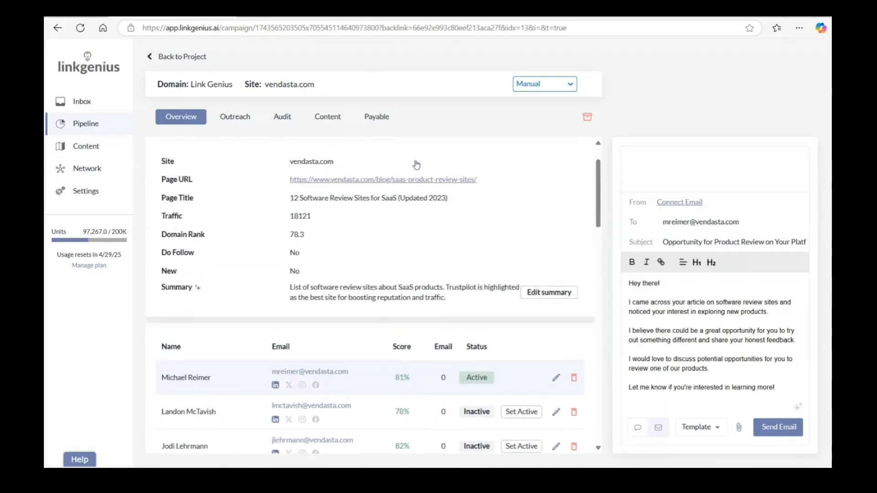